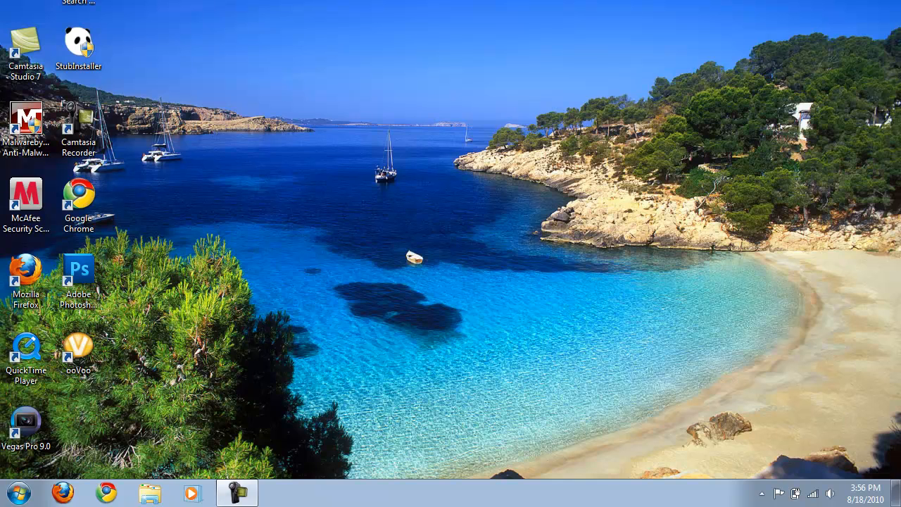
# Step: Open Vegas Pro 9.0 and add the gun footage SDV_0844 from the Videos library at the start of the timeline
pyautogui.doubleClick(30, 431)
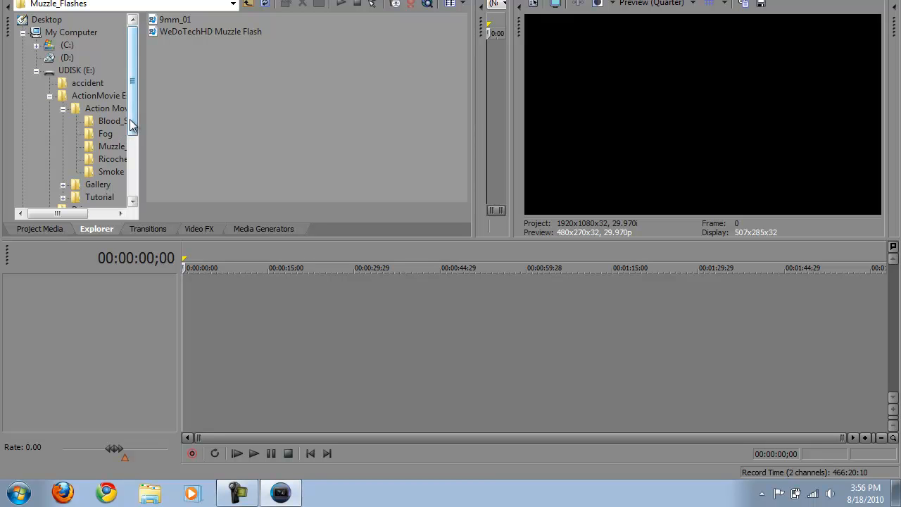
pyautogui.click(166, 499)
pyautogui.click(524, 181)
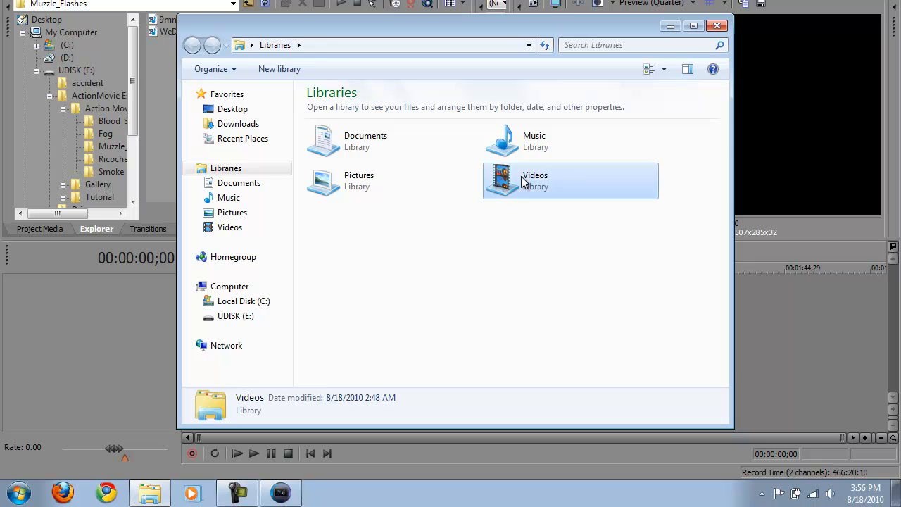
pyautogui.doubleClick(524, 182)
pyautogui.click(340, 186)
pyautogui.moveTo(339, 186); pyautogui.dragTo(190, 293)
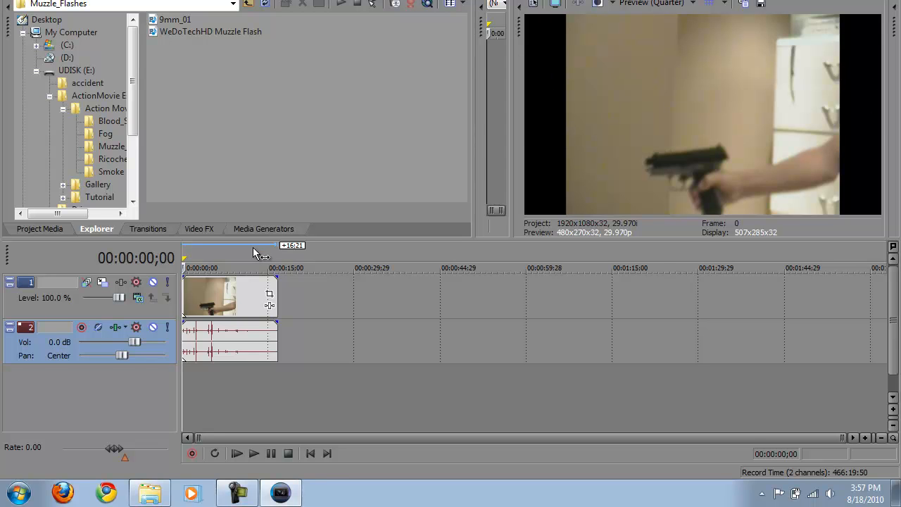
# Step: Turn off Maintain aspect ratio in the gun clip's video event properties
pyautogui.rightClick(247, 294)
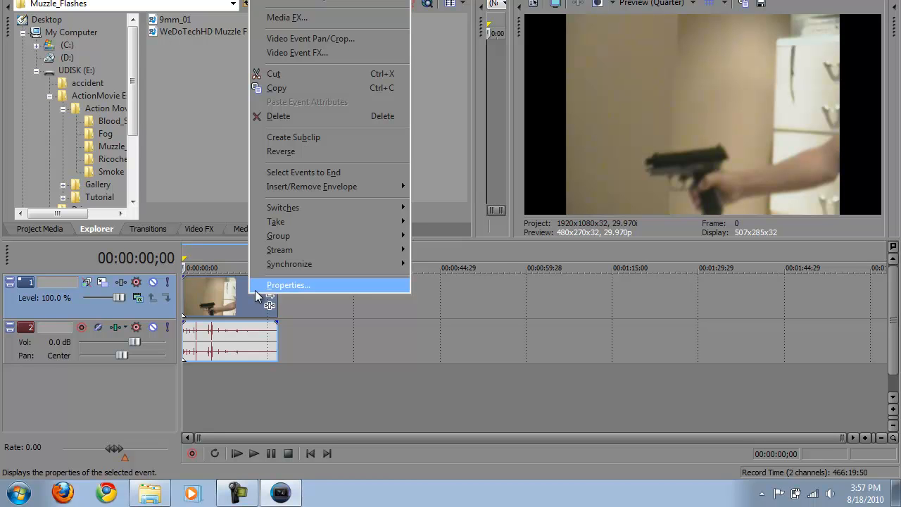
pyautogui.click(255, 290)
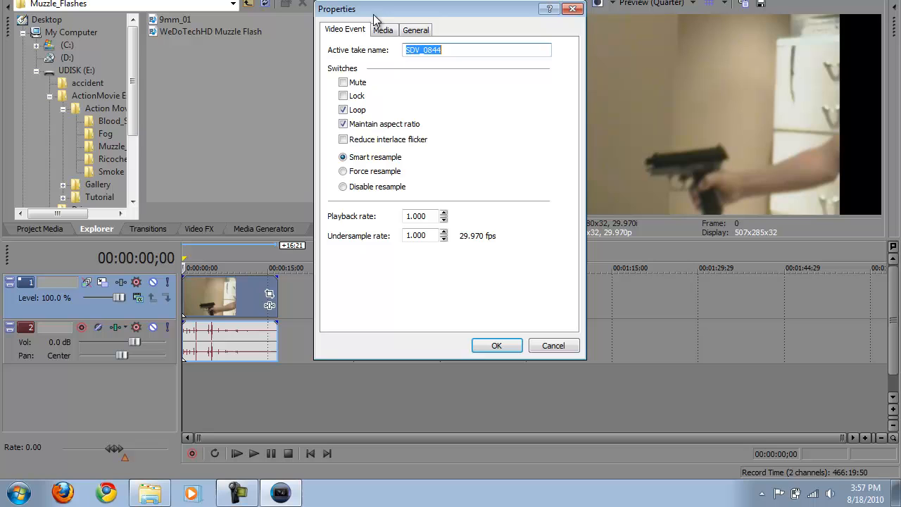
pyautogui.click(358, 124)
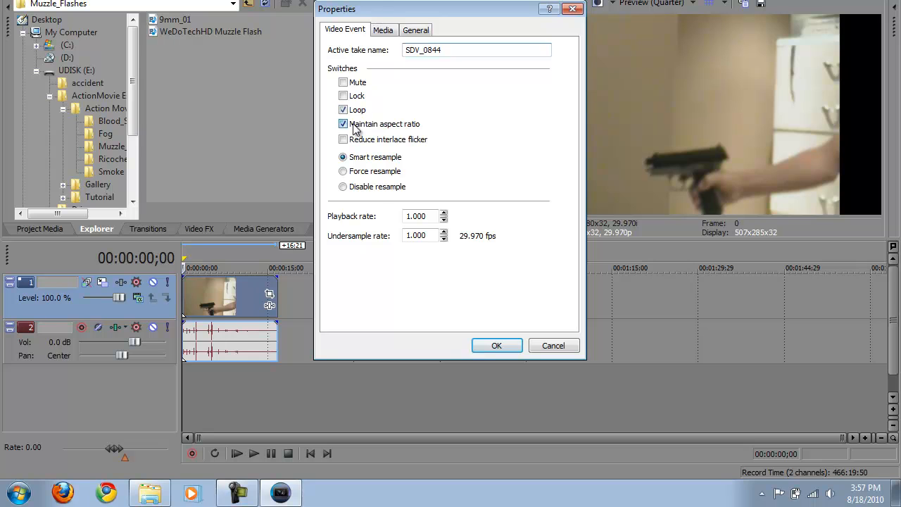
pyautogui.click(497, 345)
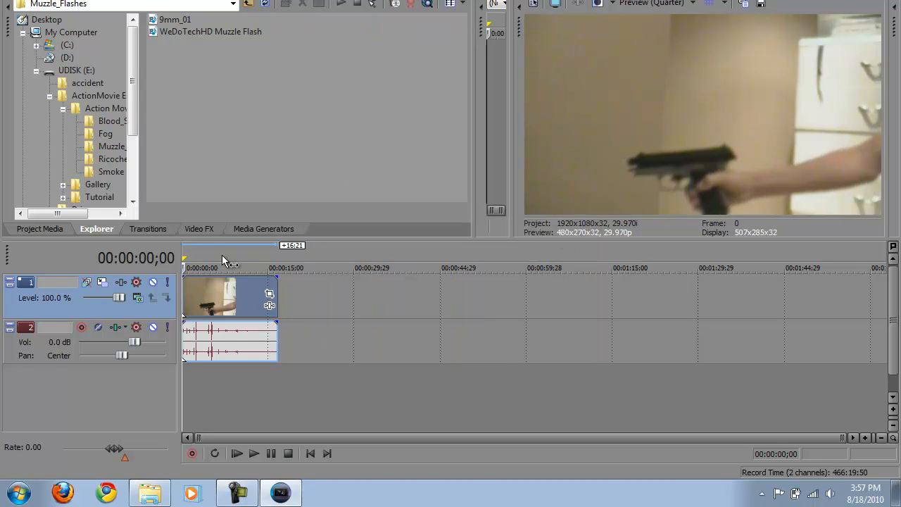
# Step: Play the gun clip through the shot and trim its end to about 00:00:08;16
pyautogui.click(211, 301)
pyautogui.press('space')
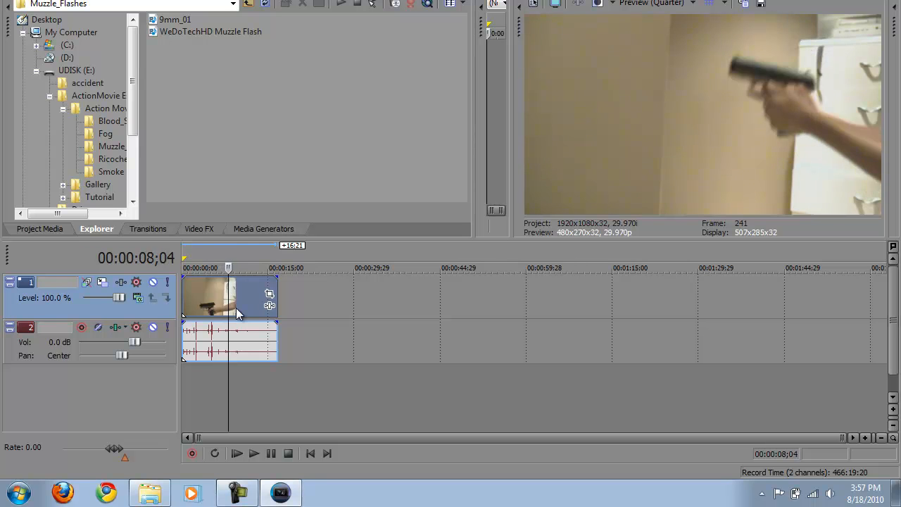
pyautogui.press('Right')
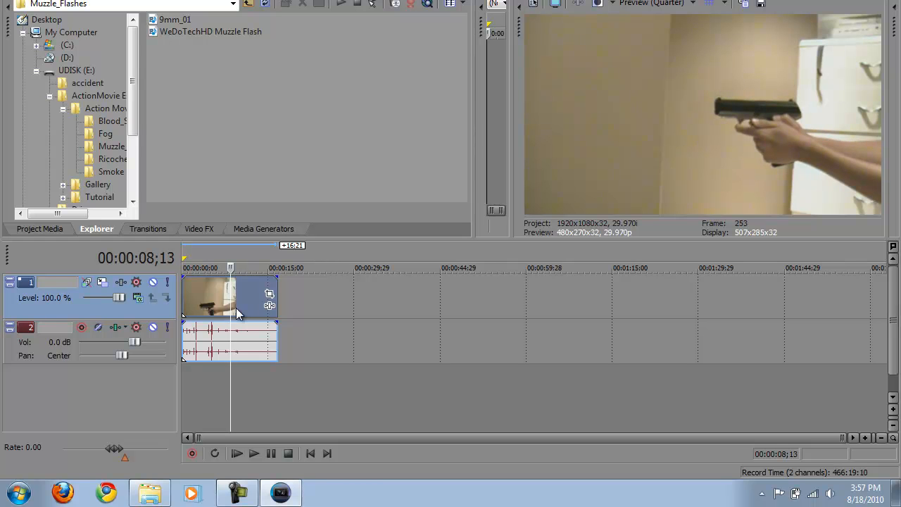
pyautogui.press('Right')
pyautogui.press('Right')
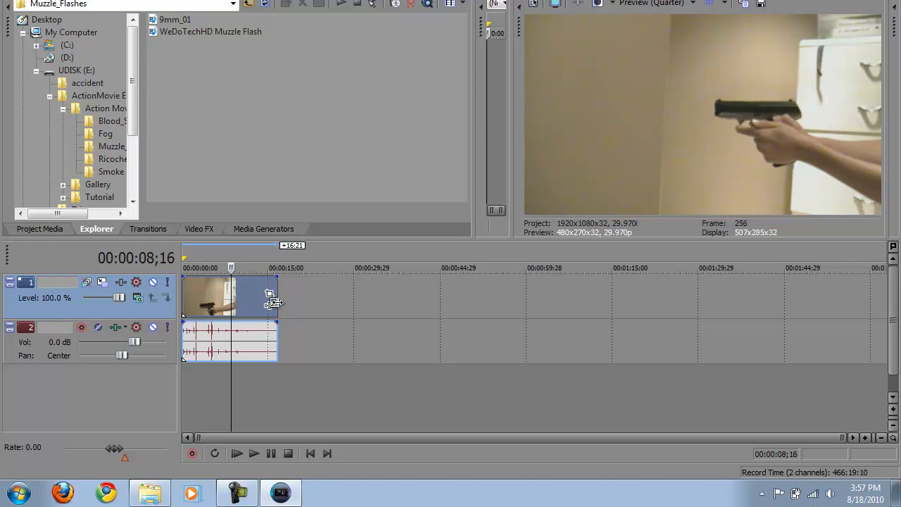
pyautogui.moveTo(274, 302); pyautogui.dragTo(232, 301)
# Step: Step through the frames around the trimmed end of the gun clip to check the cut
pyautogui.press('Left')
pyautogui.press('Left')
pyautogui.press('Left')
pyautogui.press('Left')
pyautogui.press('Left')
pyautogui.press('Left')
pyautogui.press('Left')
pyautogui.press('Left')
pyautogui.press('Left')
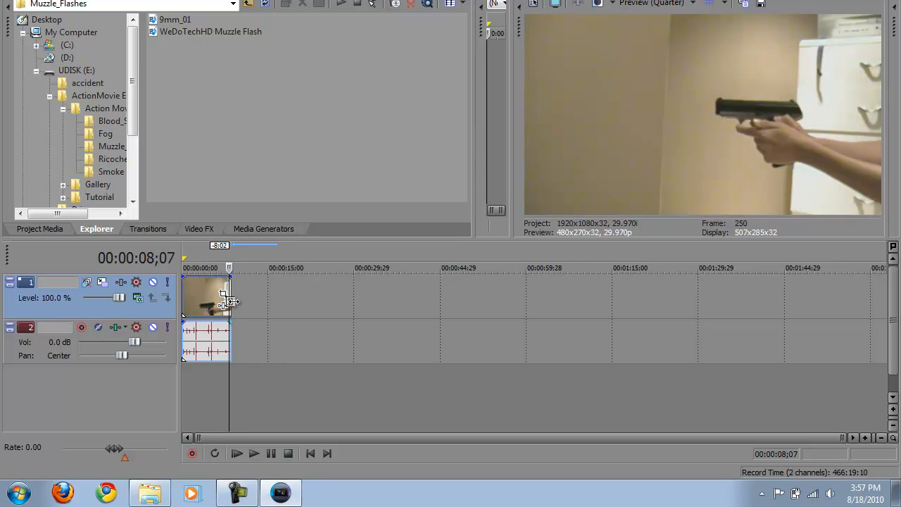
pyautogui.press('Left')
pyautogui.press('Left')
pyautogui.press('Left')
pyautogui.press('Left')
pyautogui.press('Left')
pyautogui.press('Right')
pyautogui.press('Right')
pyautogui.press('Right')
pyautogui.press('Right')
pyautogui.press('Right')
pyautogui.press('space')
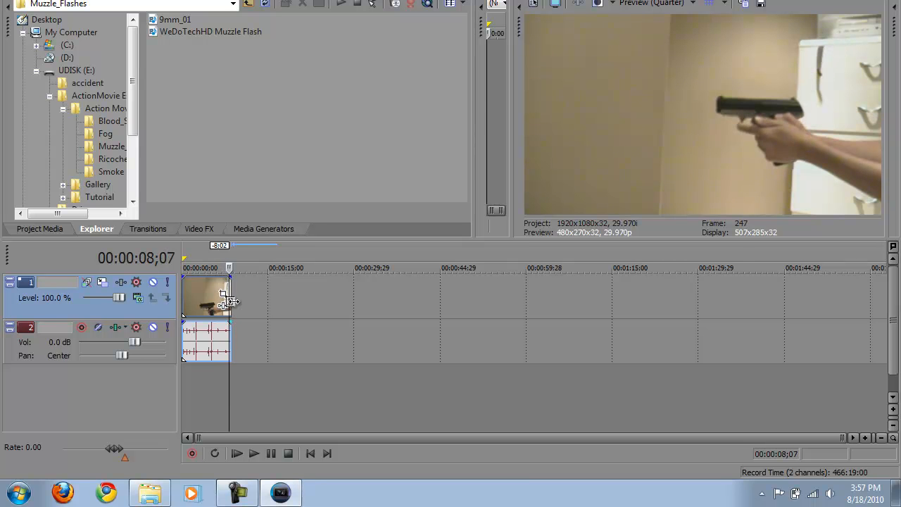
# Step: Play the clip from the beginning and position the playhead on the firing frame at 00:00:07;12
pyautogui.click(311, 454)
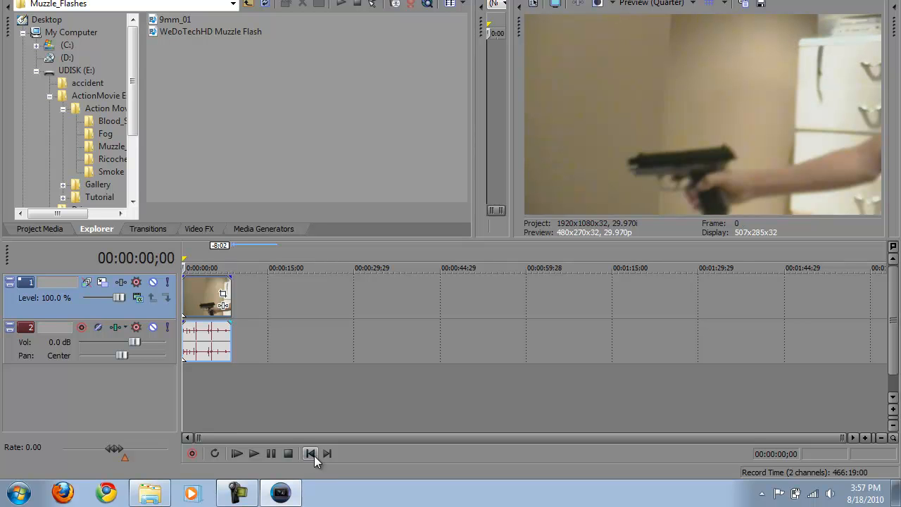
pyautogui.press('space')
pyautogui.press('Right')
pyautogui.press('Left')
pyautogui.press('Left')
pyautogui.press('Left')
pyautogui.press('Left')
pyautogui.press('space')
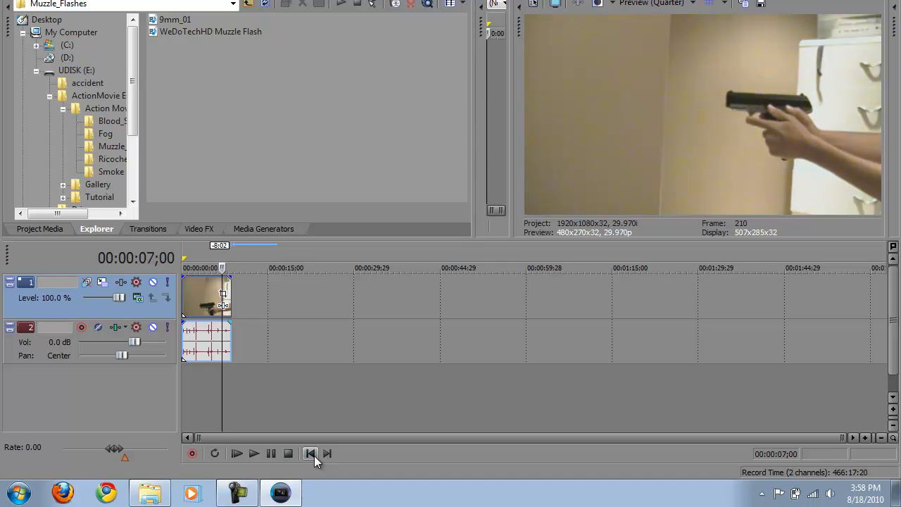
pyautogui.press('Right')
pyautogui.press('Left')
pyautogui.press('Left')
pyautogui.press('Left')
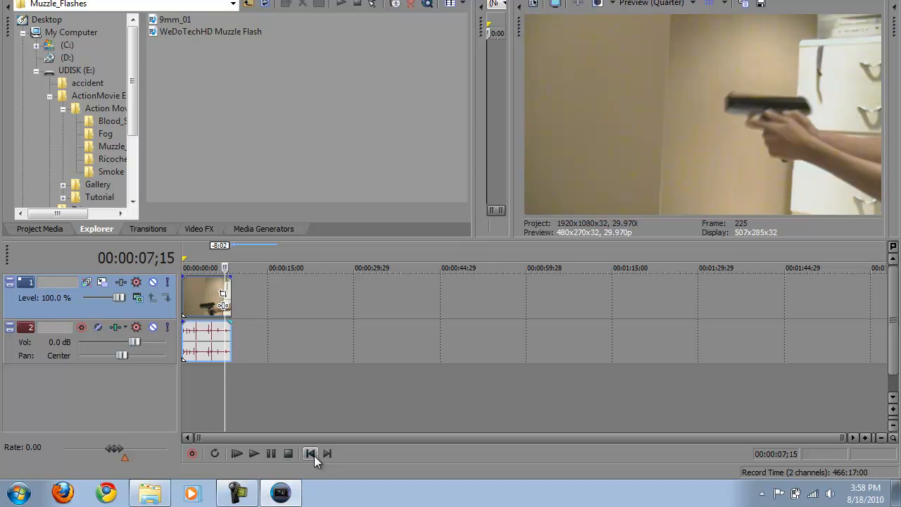
pyautogui.press('Right')
pyautogui.press('Right')
pyautogui.press('Right')
pyautogui.press('Left')
pyautogui.press('Right')
pyautogui.press('Left')
pyautogui.press('Left')
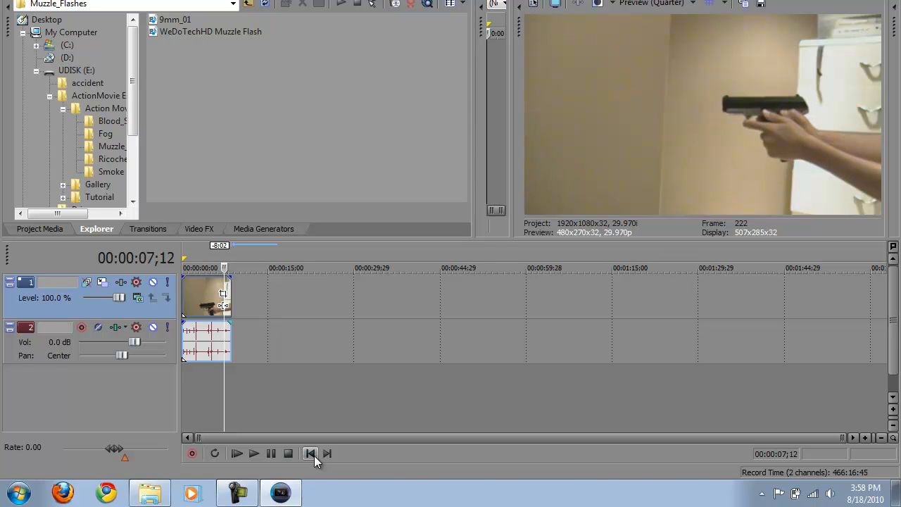
# Step: Place WeDoTechHD Muzzle Flash at the playhead on a new track above the footage and set its compositing mode to Screen
pyautogui.click(865, 437)
pyautogui.click(865, 438)
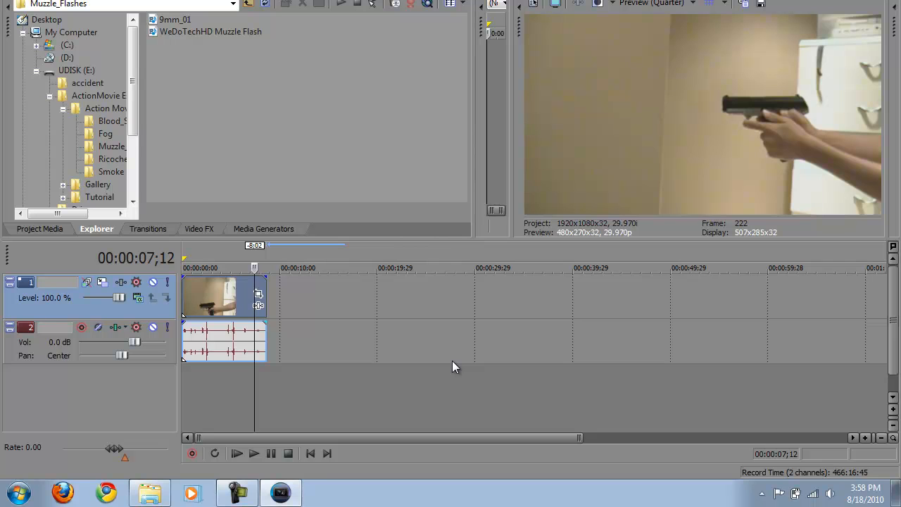
pyautogui.moveTo(238, 30); pyautogui.dragTo(266, 293)
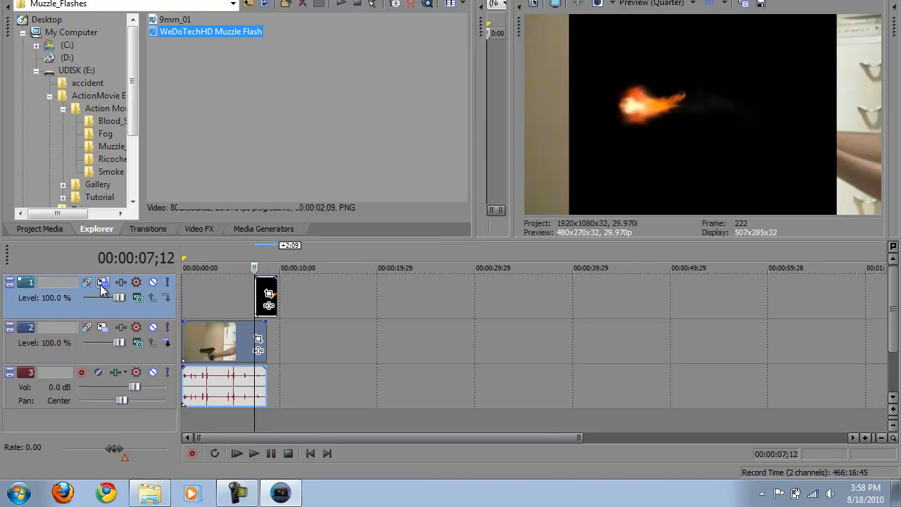
pyautogui.click(137, 299)
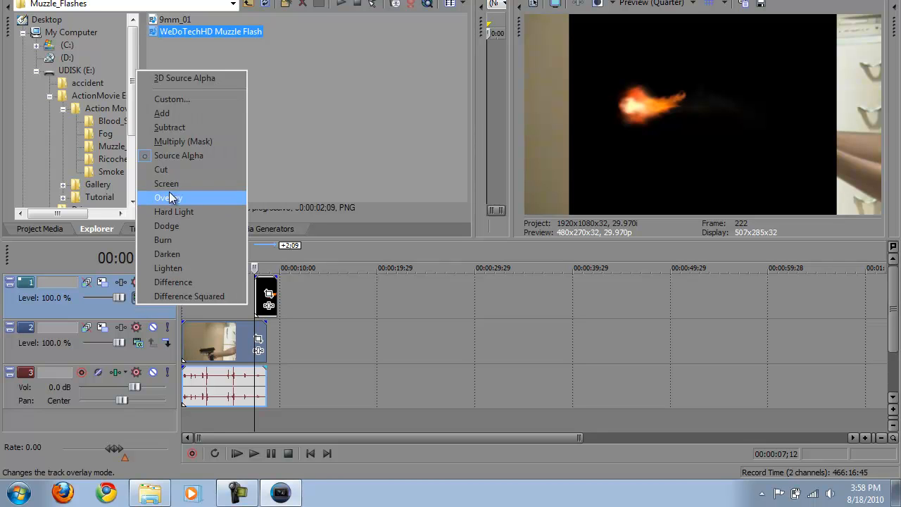
pyautogui.click(224, 183)
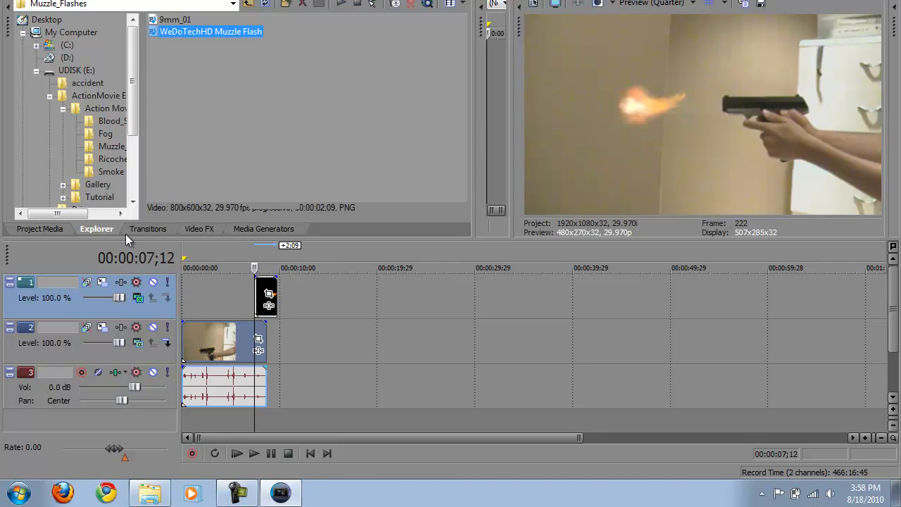
# Step: Use Track Motion to rotate the flash to about -177°, enlarge it to about 2,677 × 1,506, and align it with the gun's muzzle
pyautogui.click(103, 281)
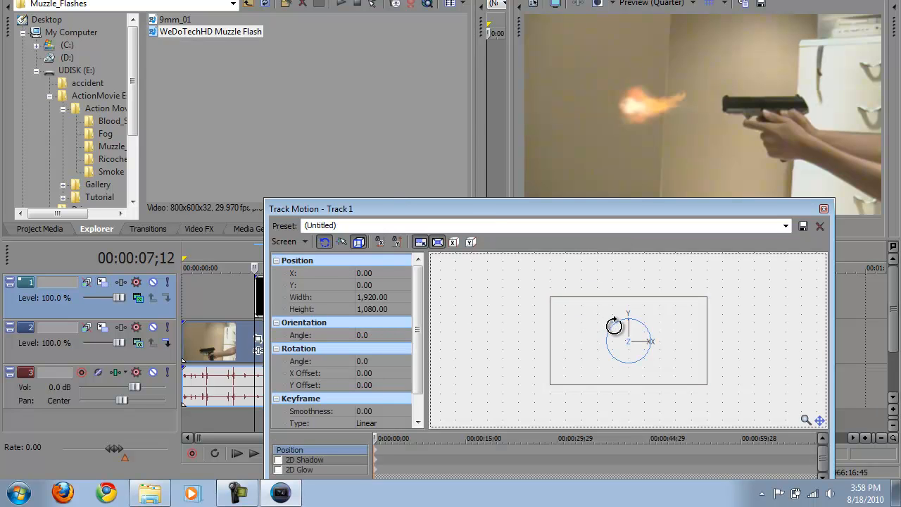
pyautogui.moveTo(614, 325)
pyautogui.mouseDown()
pyautogui.moveTo(608, 342)
pyautogui.moveTo(640, 364)
pyautogui.moveTo(653, 360)
pyautogui.mouseUp()
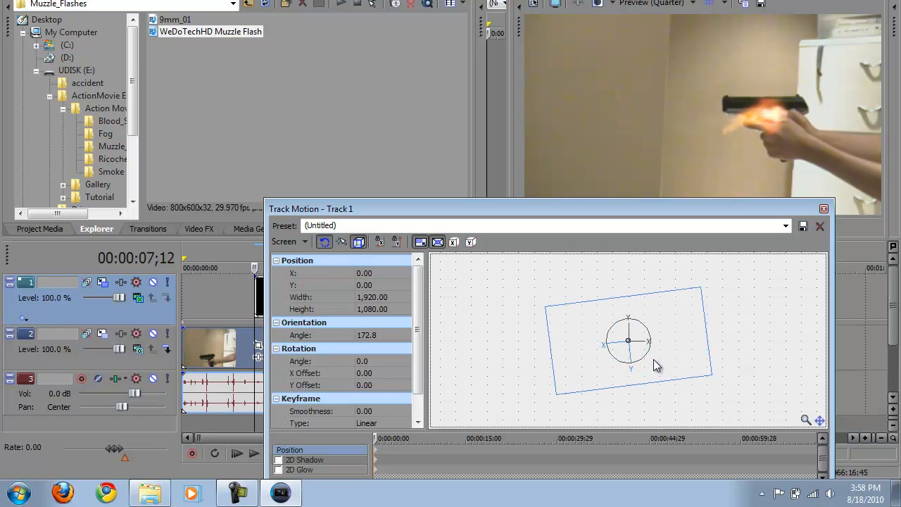
pyautogui.moveTo(582, 355); pyautogui.dragTo(475, 315)
pyautogui.moveTo(546, 362); pyautogui.dragTo(537, 345)
pyautogui.moveTo(597, 336); pyautogui.dragTo(601, 336)
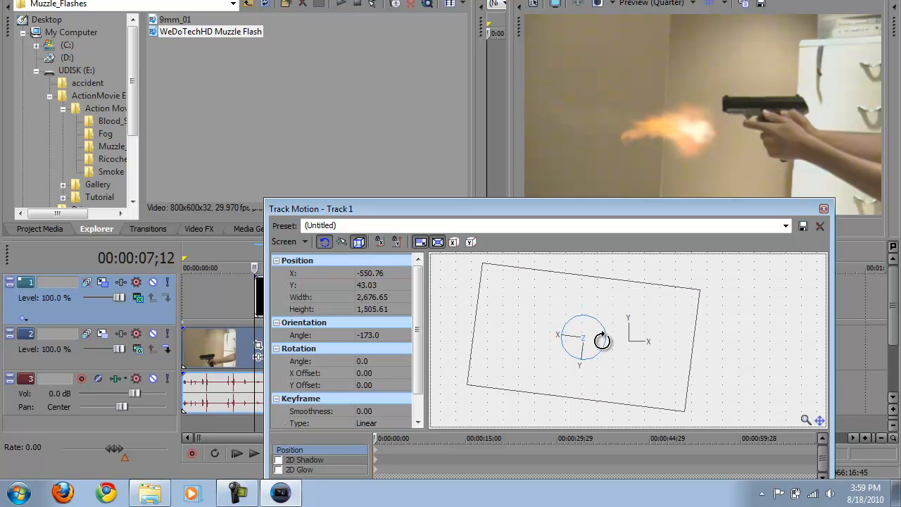
pyautogui.moveTo(602, 338); pyautogui.dragTo(620, 326)
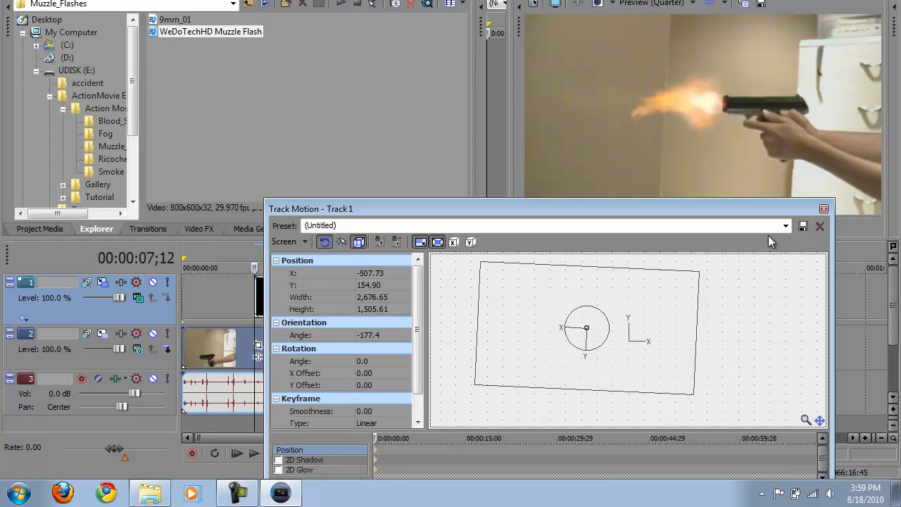
pyautogui.click(823, 208)
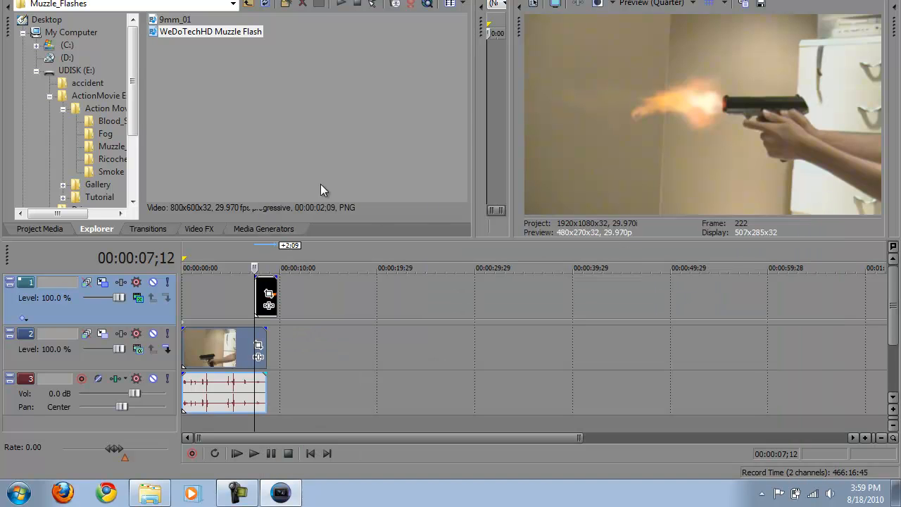
# Step: Play the timeline from 00:00:05;16 to preview the muzzle flash
pyautogui.click(237, 245)
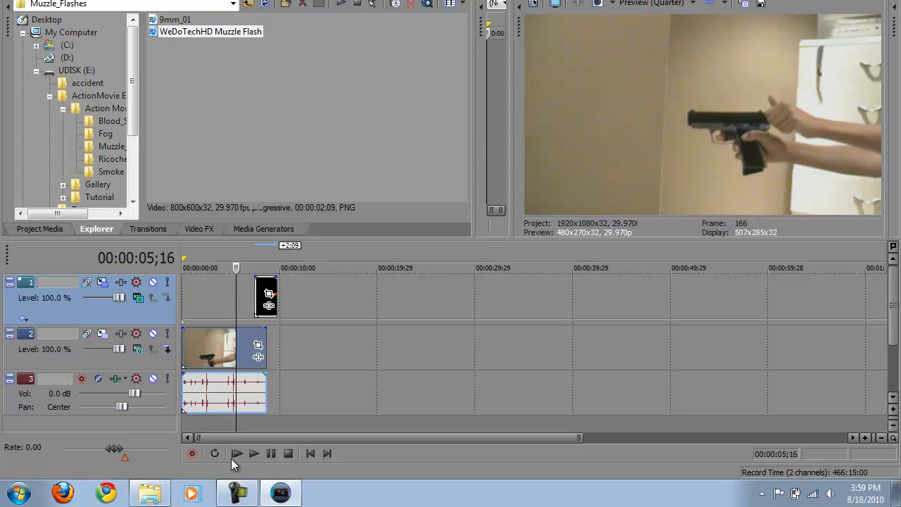
pyautogui.click(252, 453)
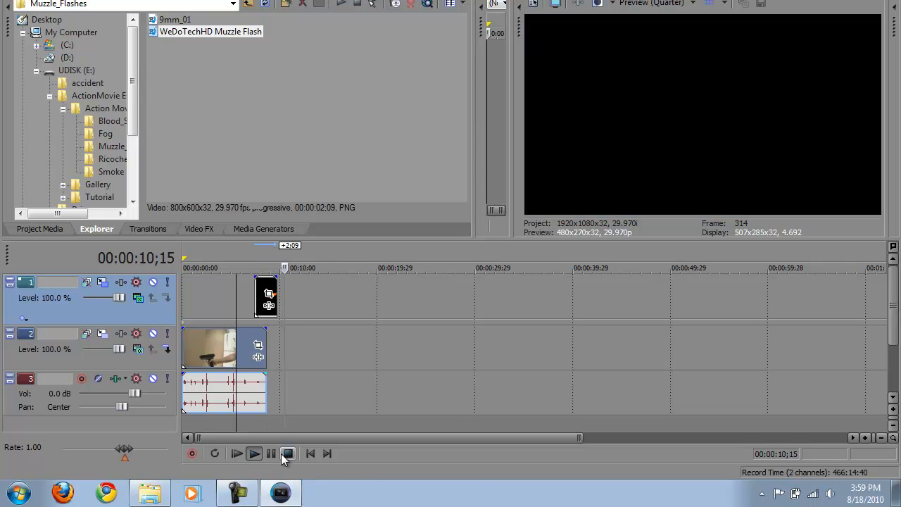
pyautogui.click(274, 453)
# Step: Set the preview quality to Preview (Quarter) and replay the shot from 00:00:05;03
pyautogui.click(232, 249)
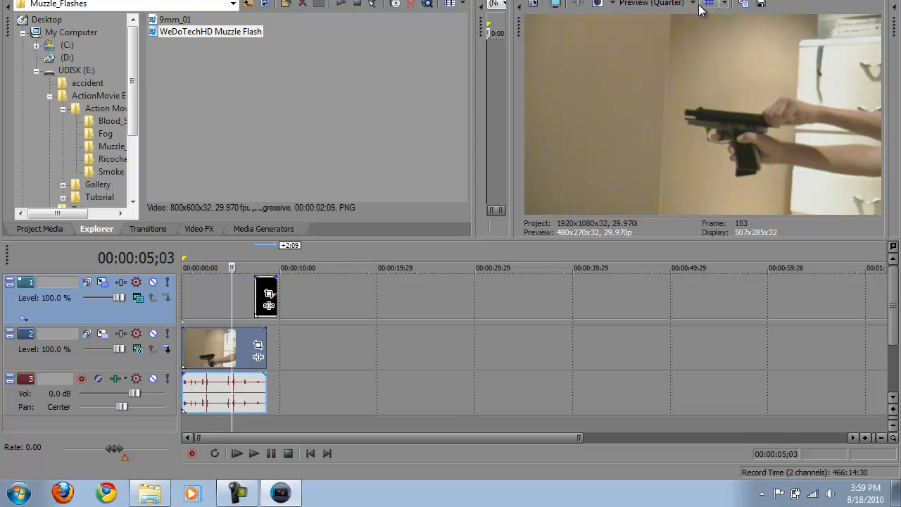
pyautogui.click(693, 4)
pyautogui.moveTo(676, 66)
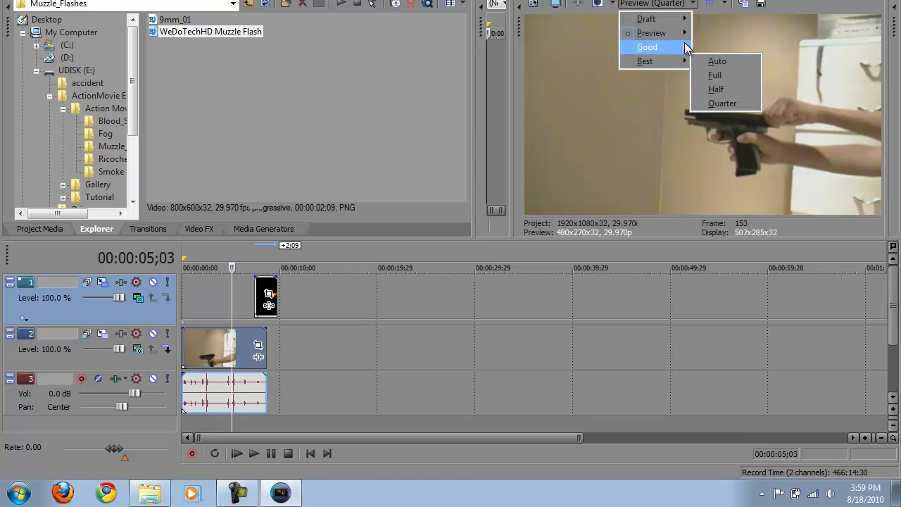
pyautogui.moveTo(679, 33)
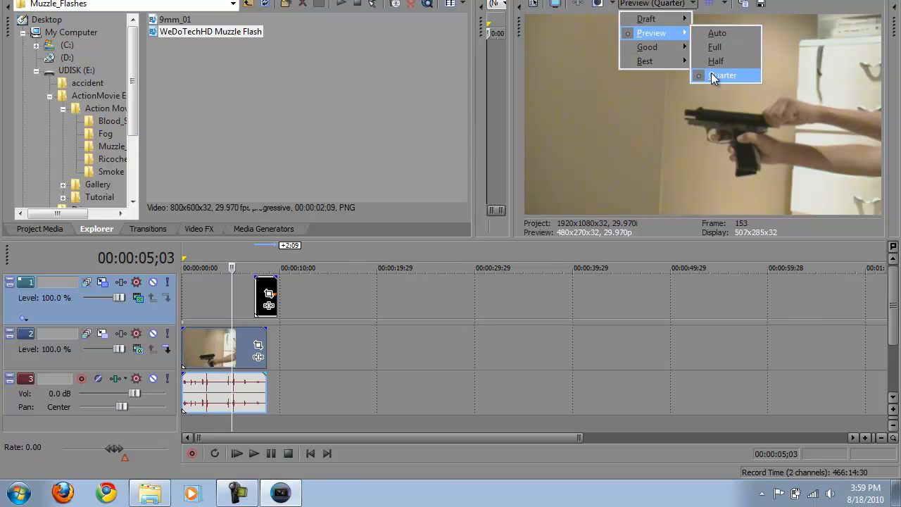
pyautogui.click(710, 72)
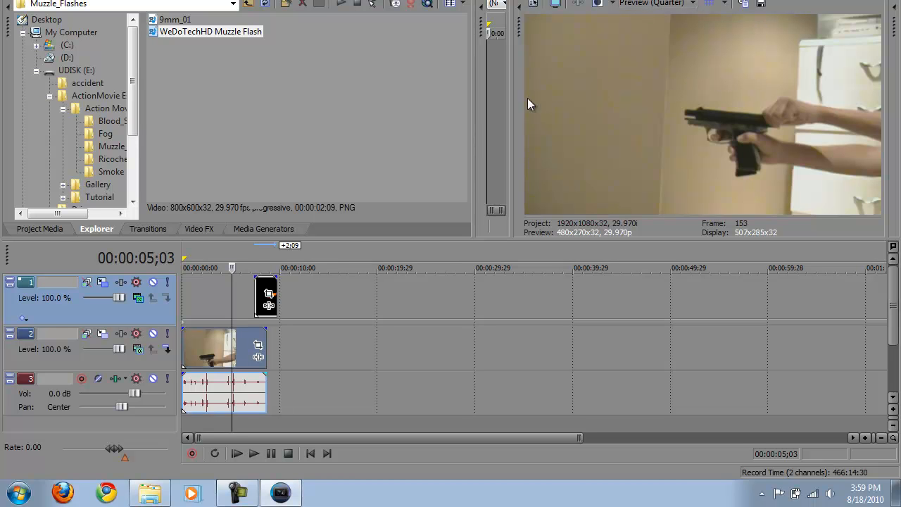
pyautogui.click(246, 453)
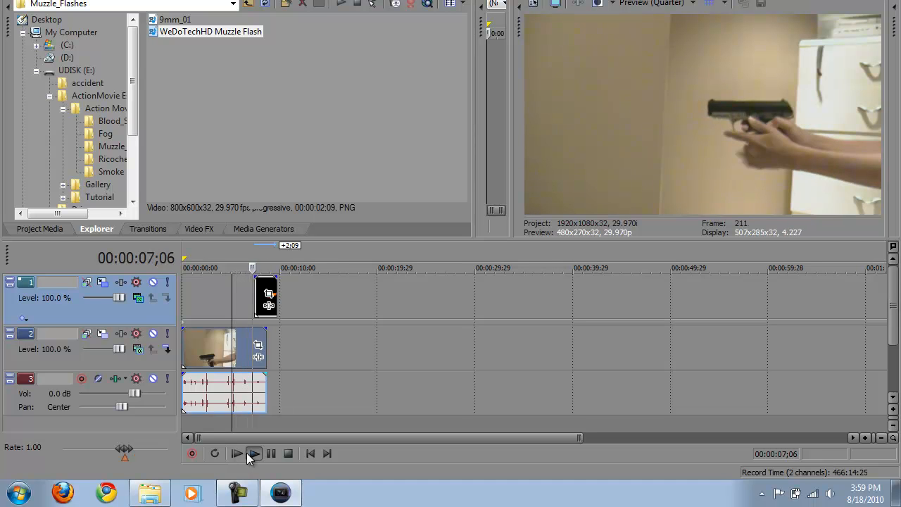
pyautogui.click(271, 453)
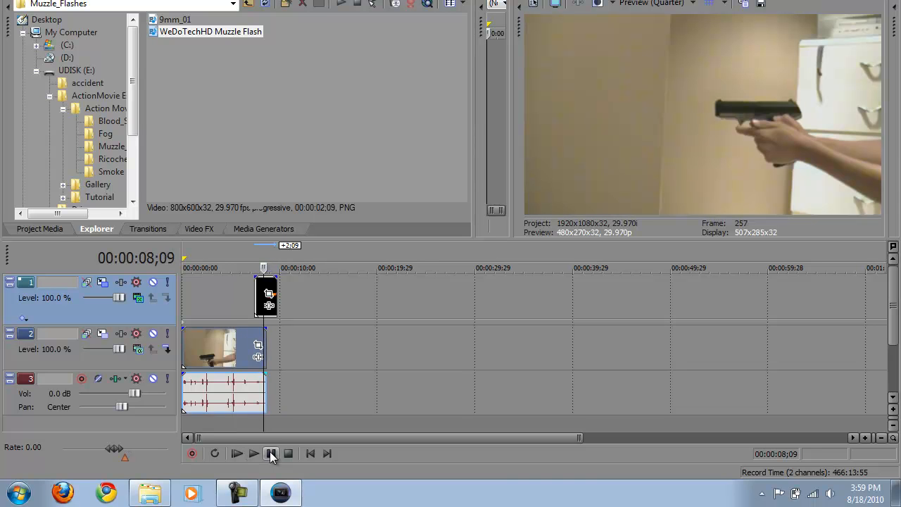
# Step: Step back frame by frame from 00:00:08;09 to just before the muzzle flash at 00:00:07;07
pyautogui.press('Left')
pyautogui.press('Left')
pyautogui.press('Left')
pyautogui.press('Left')
pyautogui.press('Left')
pyautogui.press('Left')
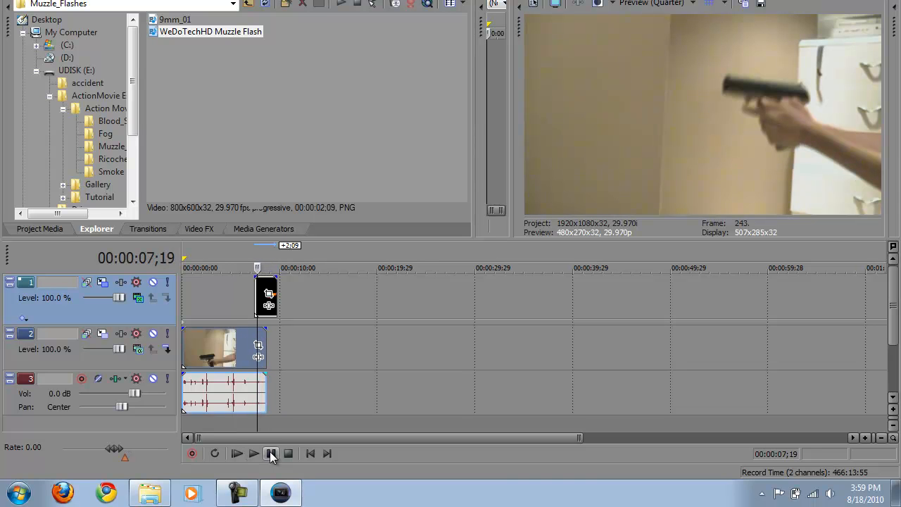
pyautogui.press('Left')
pyautogui.press('Left')
pyautogui.press('Left')
pyautogui.press('Left')
pyautogui.press('Left')
pyautogui.press('Left')
pyautogui.press('Left')
pyautogui.press('Left')
pyautogui.press('Left')
pyautogui.press('Left')
pyautogui.press('Left')
pyautogui.press('Left')
pyautogui.press('Left')
pyautogui.press('Left')
pyautogui.press('Left')
pyautogui.press('Left')
pyautogui.press('Left')
pyautogui.press('Left')
pyautogui.press('Left')
pyautogui.press('Left')
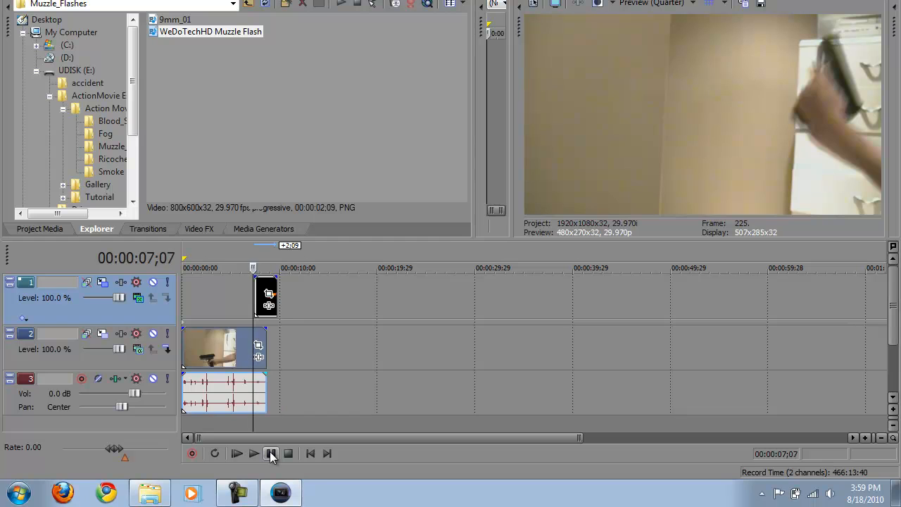
# Step: Step frame by frame around the shot between 00:00:07;05 and 00:00:07;13 to examine the gun's slide at firing
pyautogui.press('Right')
pyautogui.press('Right')
pyautogui.press('Right')
pyautogui.press('Right')
pyautogui.press('Right')
pyautogui.press('Right')
pyautogui.press('Right')
pyautogui.press('Right')
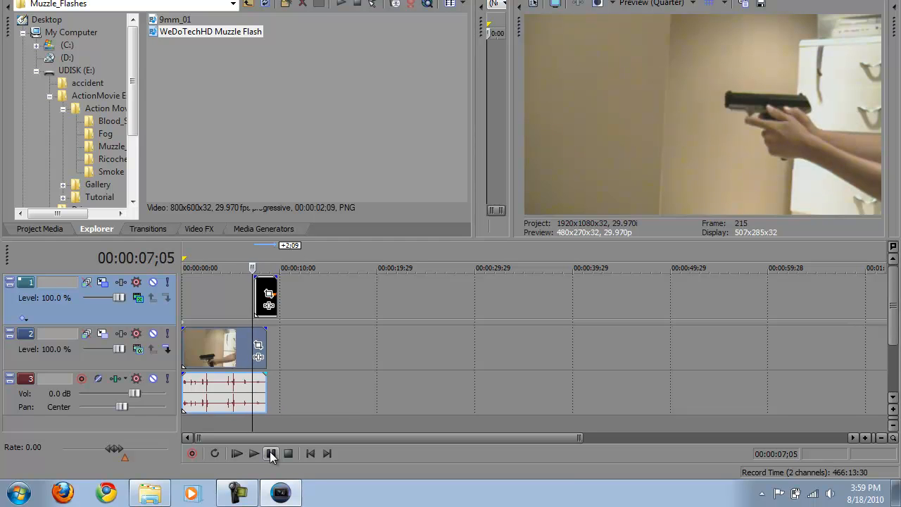
pyautogui.press('Right')
pyautogui.press('Right')
pyautogui.press('Right')
pyautogui.press('Right')
pyautogui.press('Right')
pyautogui.press('Right')
pyautogui.press('Right')
pyautogui.press('Right')
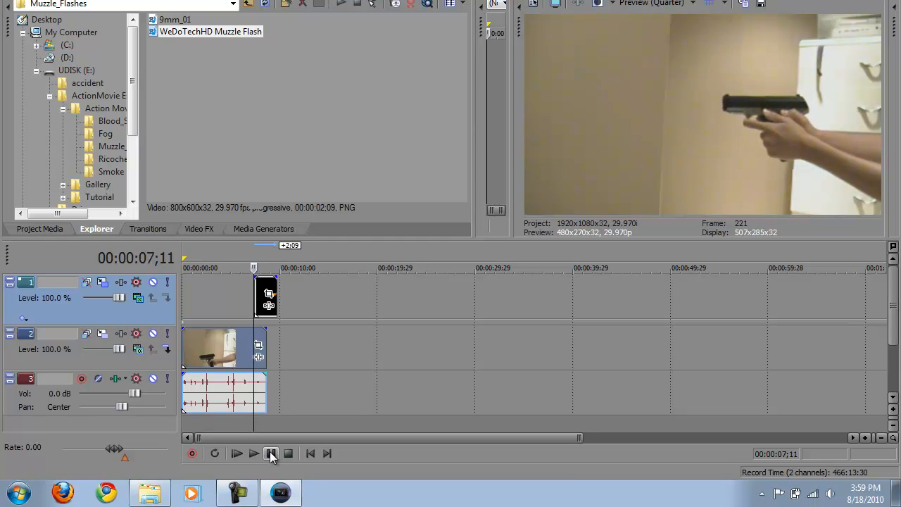
pyautogui.press('Left')
pyautogui.press('Left')
pyautogui.press('Left')
pyautogui.press('Left')
pyautogui.press('Right')
pyautogui.press('Right')
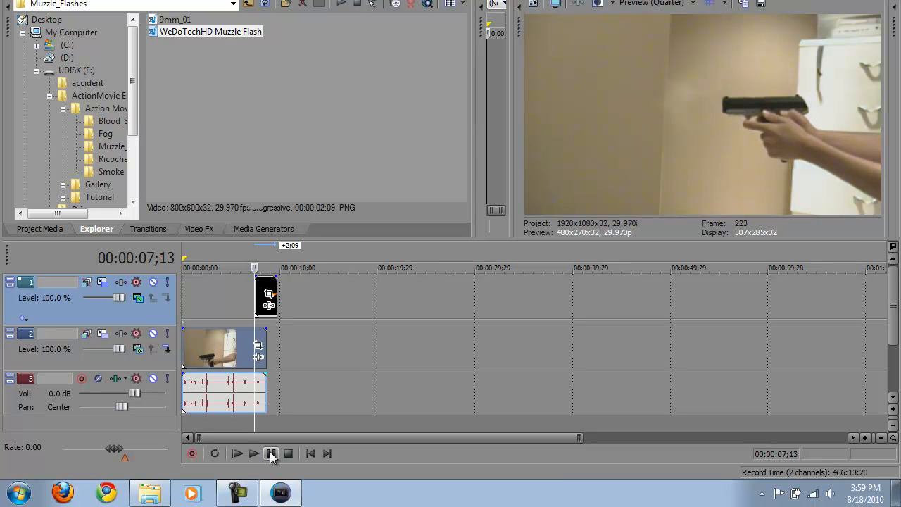
pyautogui.press('Left')
pyautogui.press('Left')
pyautogui.press('Left')
pyautogui.press('Left')
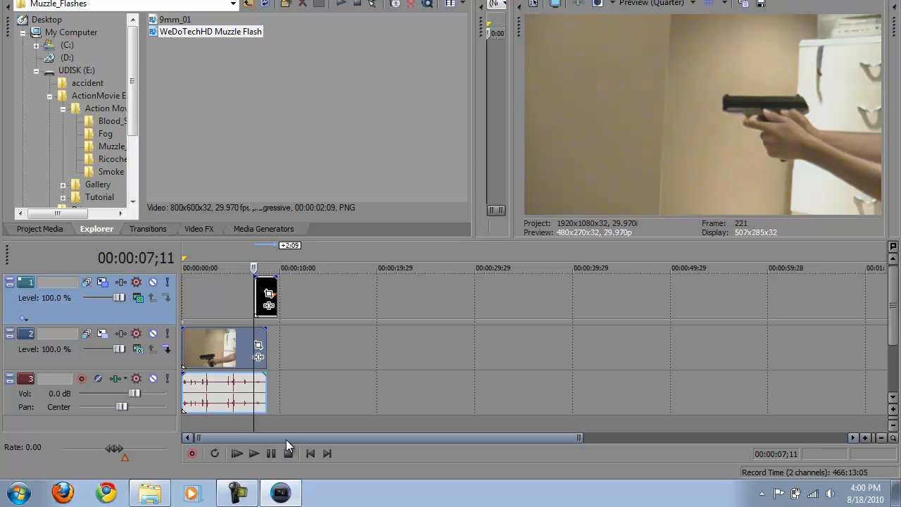
# Step: Go to frame 00:00:07;13 and save it as a JPEG snapshot named blowback in My Documents, replacing the existing file
pyautogui.press('Right')
pyautogui.press('Right')
pyautogui.press('Right')
pyautogui.press('Right')
pyautogui.press('Left')
pyautogui.press('Right')
pyautogui.press('Right')
pyautogui.press('Left')
pyautogui.press('Left')
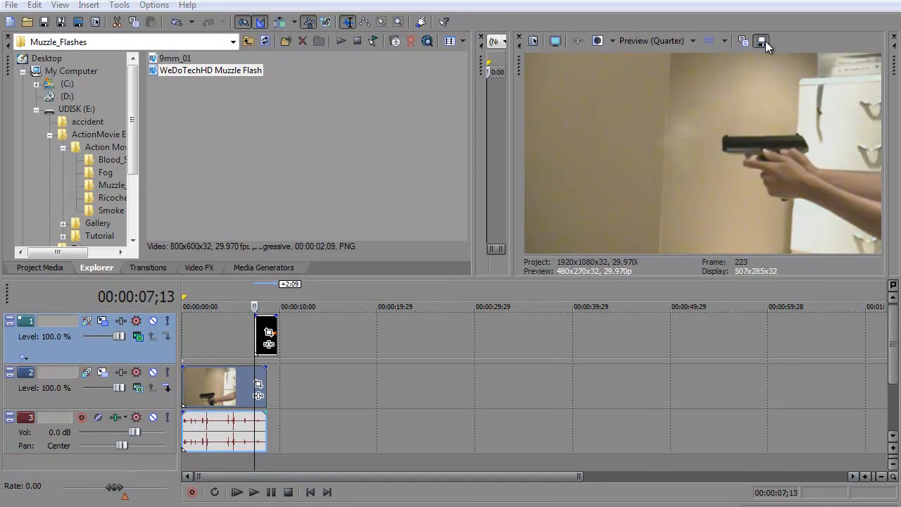
pyautogui.click(766, 19)
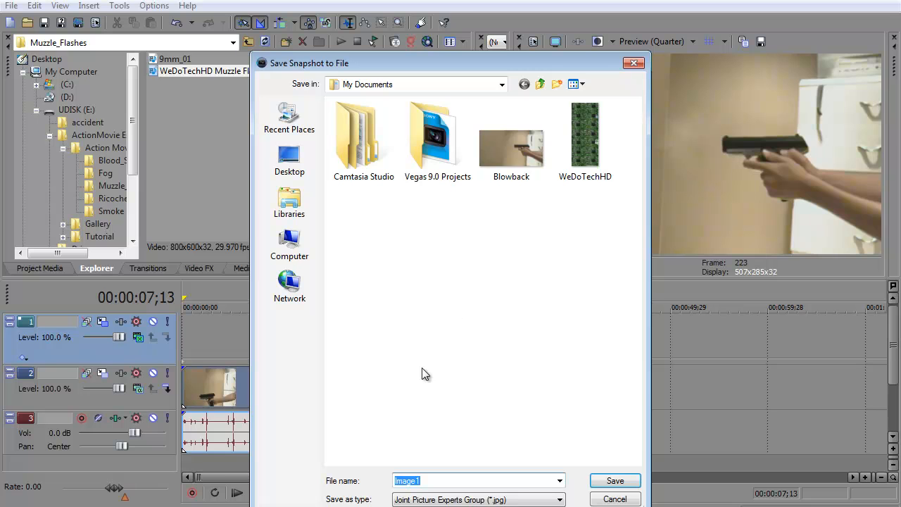
pyautogui.write('blow')
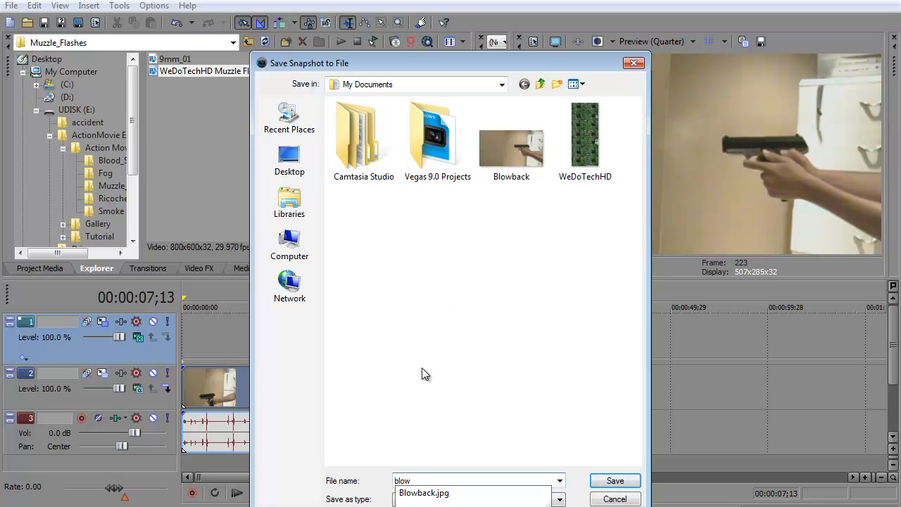
pyautogui.write('back')
pyautogui.press('Return')
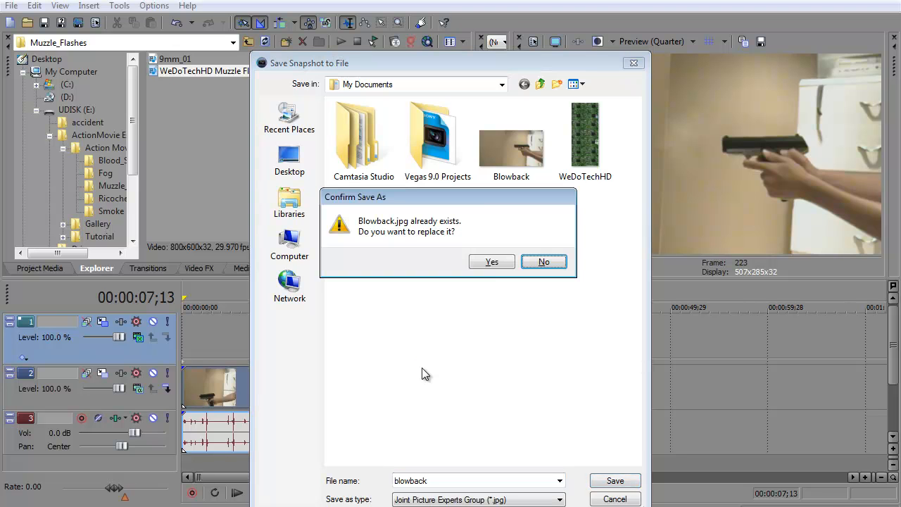
pyautogui.click(491, 262)
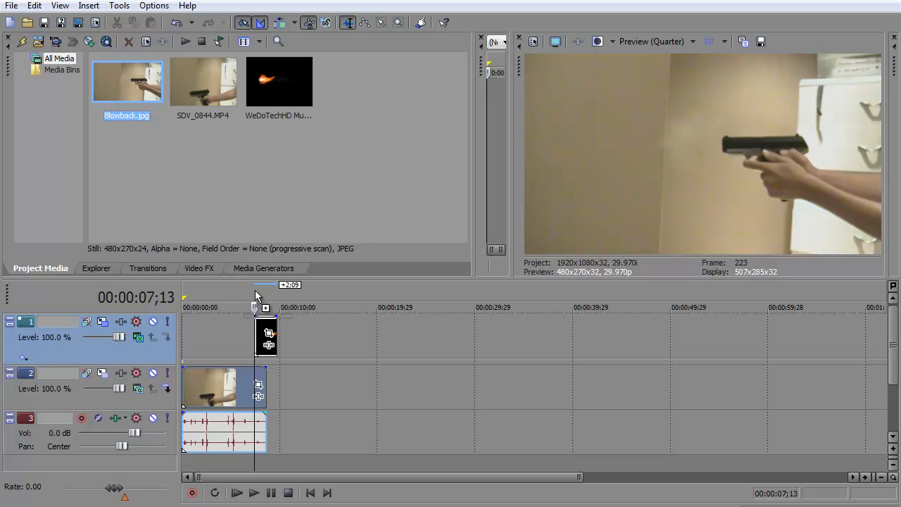
# Step: Place Blowback.jpg on a new track above the flash at 00:00:07;13 and enable its mask in Event Pan/Crop
pyautogui.moveTo(266, 307); pyautogui.dragTo(265, 305)
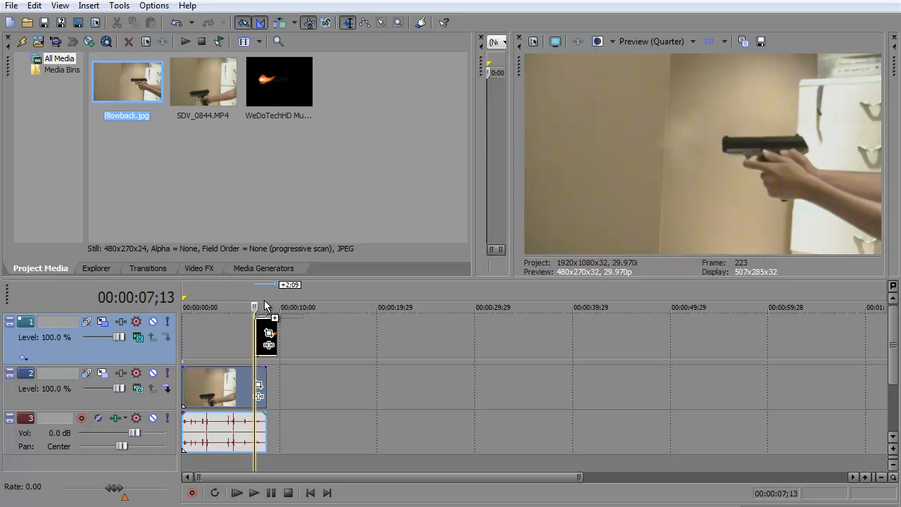
pyautogui.moveTo(265, 305); pyautogui.dragTo(292, 336)
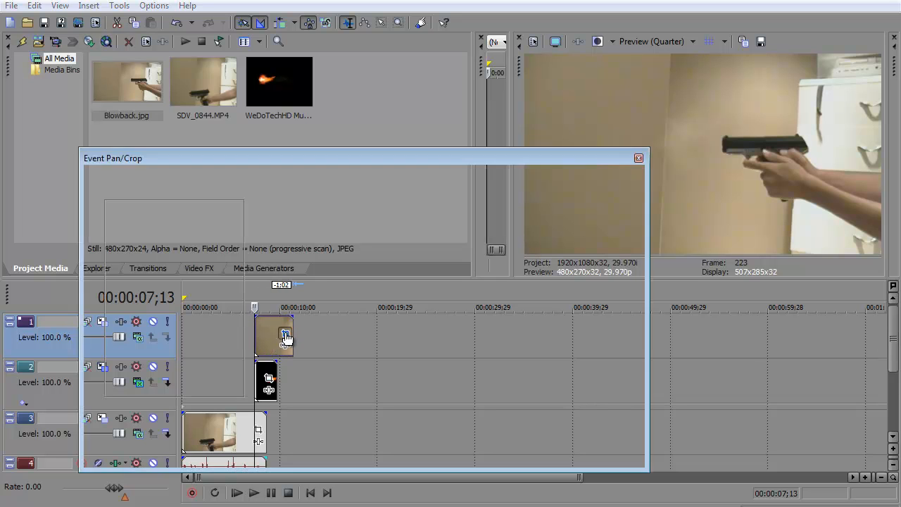
pyautogui.click(285, 336)
pyautogui.click(94, 427)
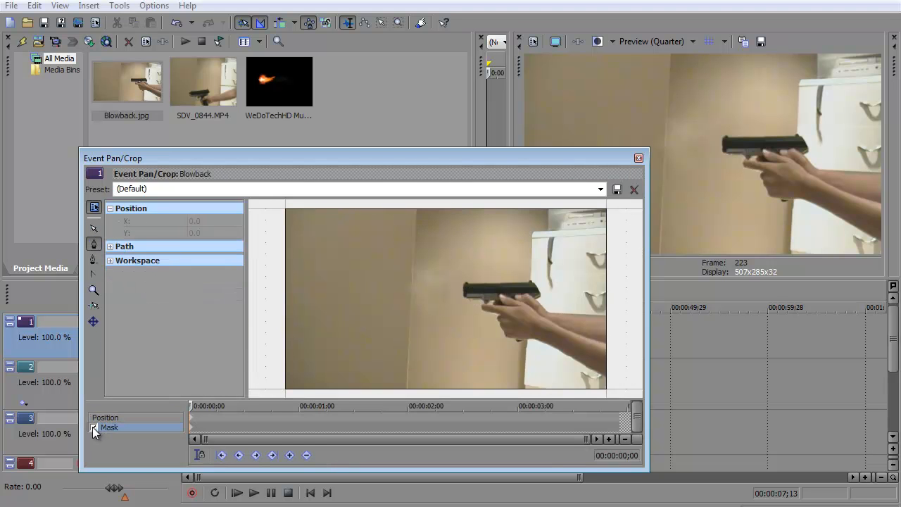
pyautogui.click(465, 283)
pyautogui.click(465, 294)
pyautogui.hotkey('ctrl', 'z')
pyautogui.hotkey('ctrl', 'z')
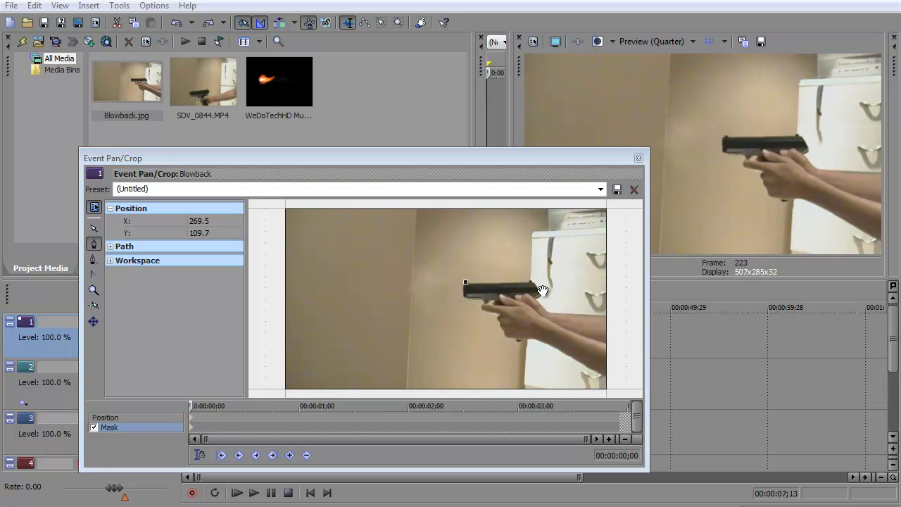
# Step: Draw a closed four-point mask around the gun's slide in the Blowback still
pyautogui.click(465, 286)
pyautogui.click(465, 296)
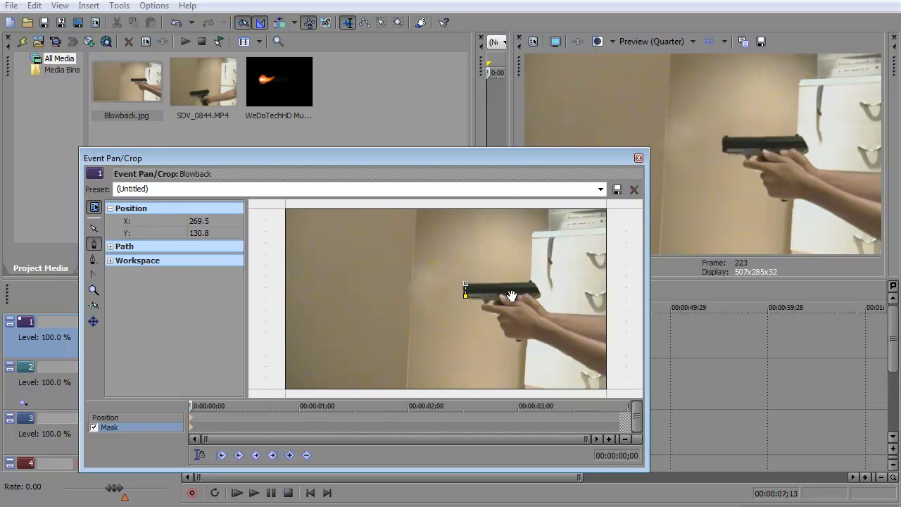
pyautogui.hotkey('ctrl', 'z')
pyautogui.moveTo(465, 294); pyautogui.dragTo(538, 294)
pyautogui.click(532, 284)
pyautogui.click(466, 287)
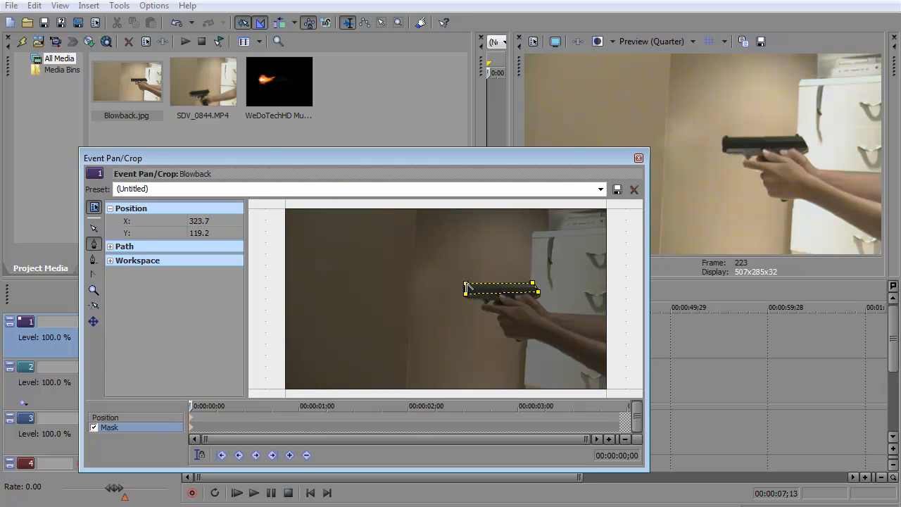
# Step: Nudge the Blowback crop frame horizontally to an X Center of 208.4 so the slide shifts backward, and close Event Pan/Crop
pyautogui.click(128, 418)
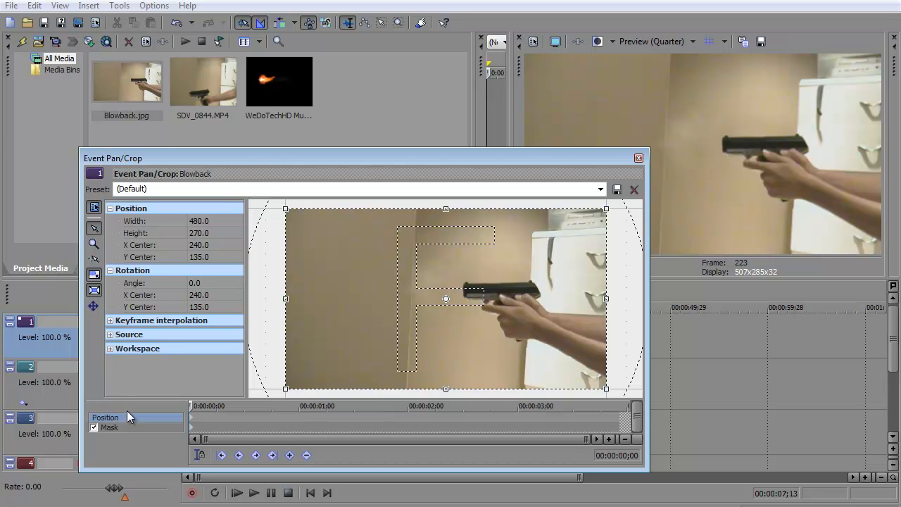
pyautogui.press('Left')
pyautogui.press('Left')
pyautogui.press('Left')
pyautogui.press('Left')
pyautogui.press('Left')
pyautogui.press('Left')
pyautogui.press('Left')
pyautogui.press('Left')
pyautogui.press('Left')
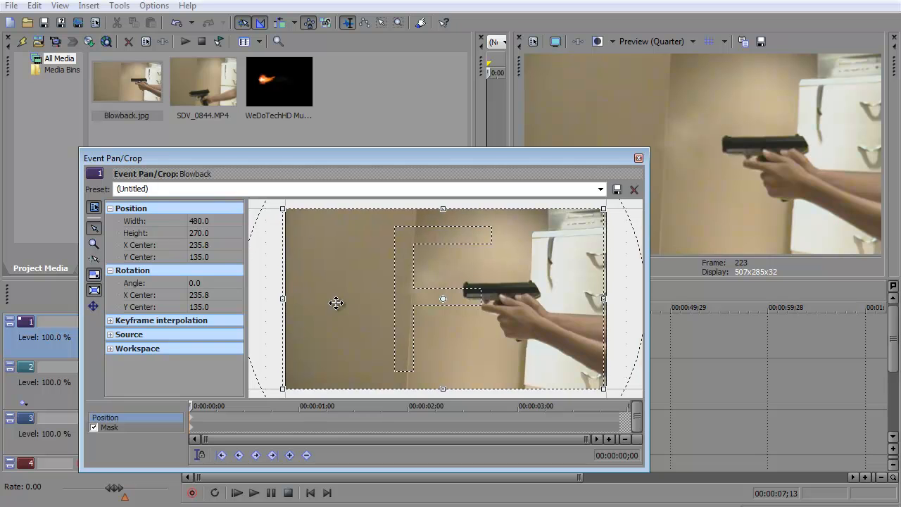
pyautogui.press('Left')
pyautogui.press('Left')
pyautogui.press('Left')
pyautogui.press('Left')
pyautogui.press('Left')
pyautogui.press('Left')
pyautogui.press('Left')
pyautogui.press('Left')
pyautogui.press('Left')
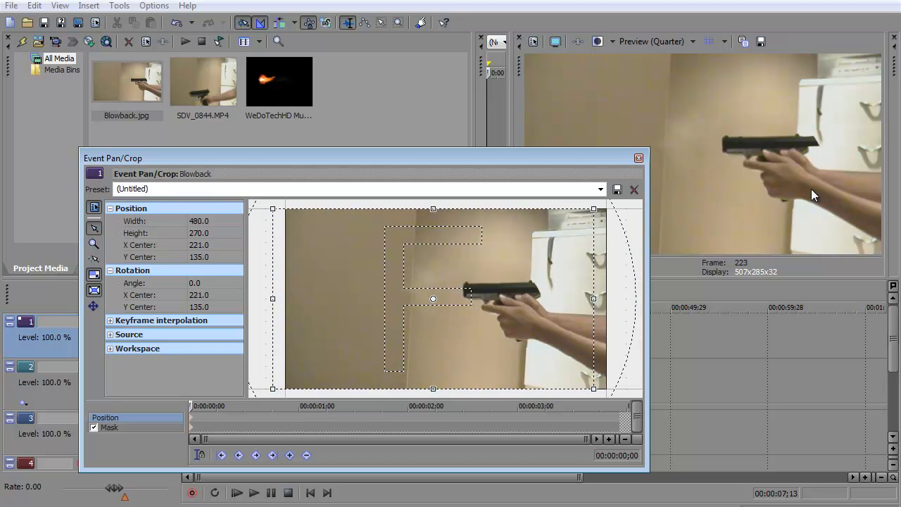
pyautogui.press('Left')
pyautogui.press('Left')
pyautogui.press('Left')
pyautogui.press('Left')
pyautogui.press('Left')
pyautogui.press('Left')
pyautogui.press('Left')
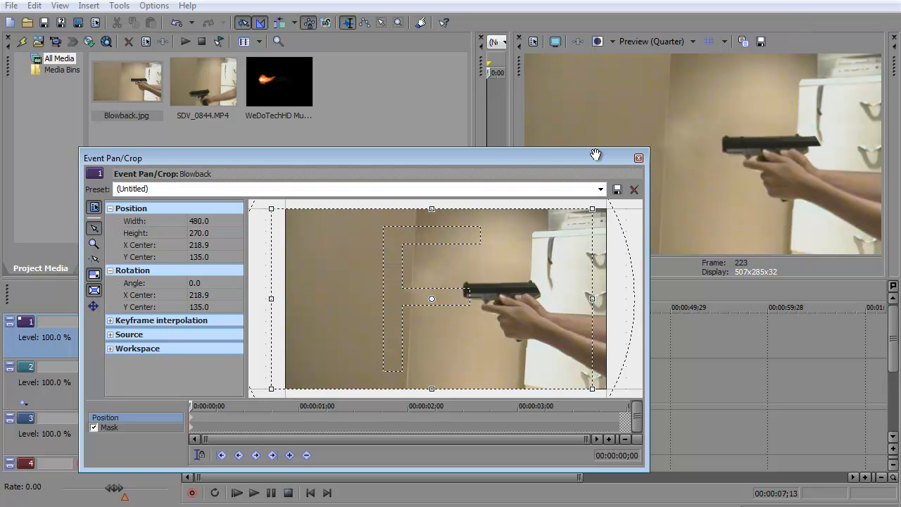
pyautogui.press('Left')
pyautogui.press('Left')
pyautogui.press('Left')
pyautogui.press('Left')
pyautogui.press('Left')
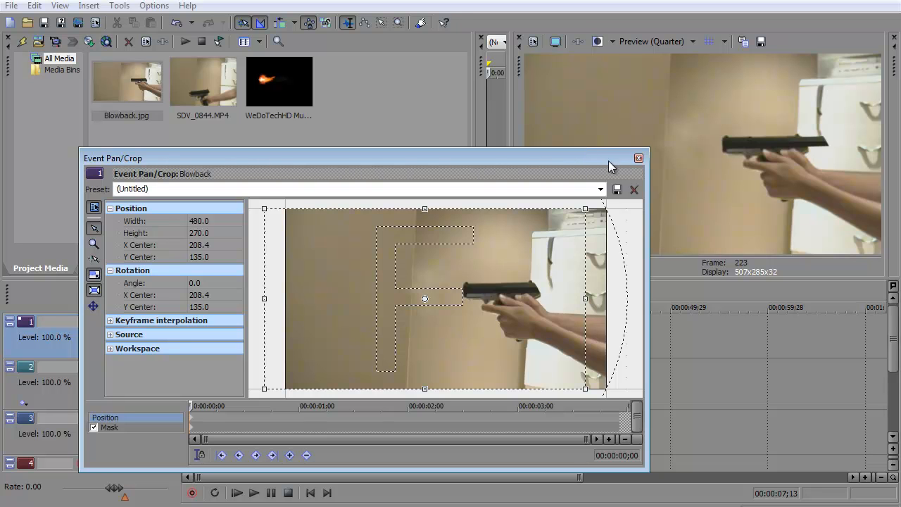
pyautogui.click(638, 158)
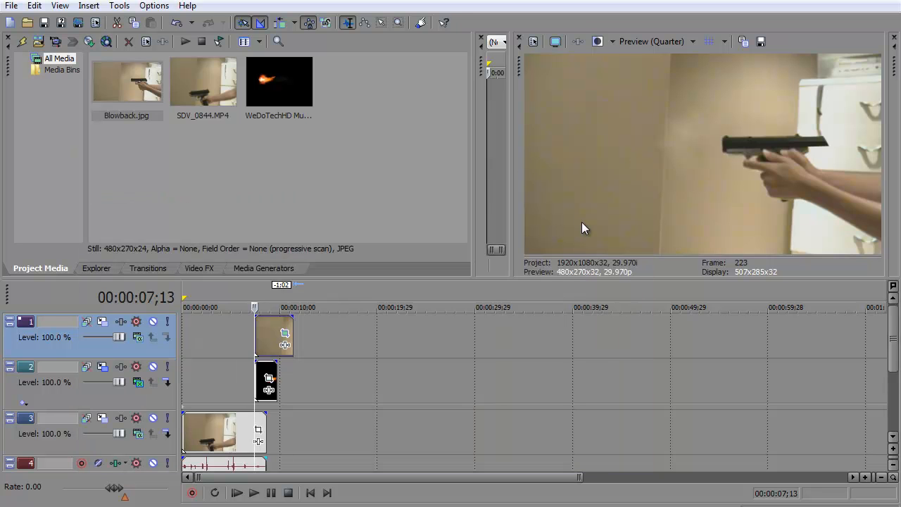
# Step: Trim the end of the Blowback event to 00:00:07;14 so it lasts a single frame
pyautogui.click(867, 477)
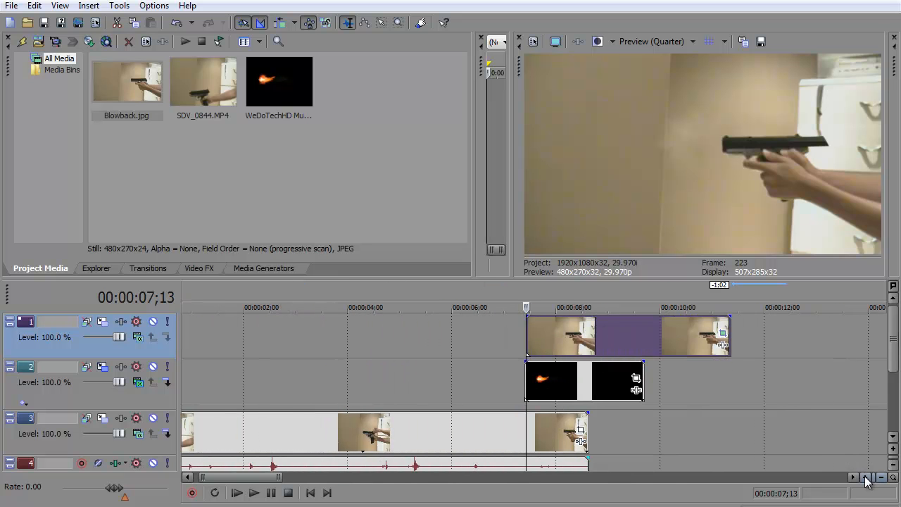
pyautogui.moveTo(730, 339); pyautogui.dragTo(561, 340)
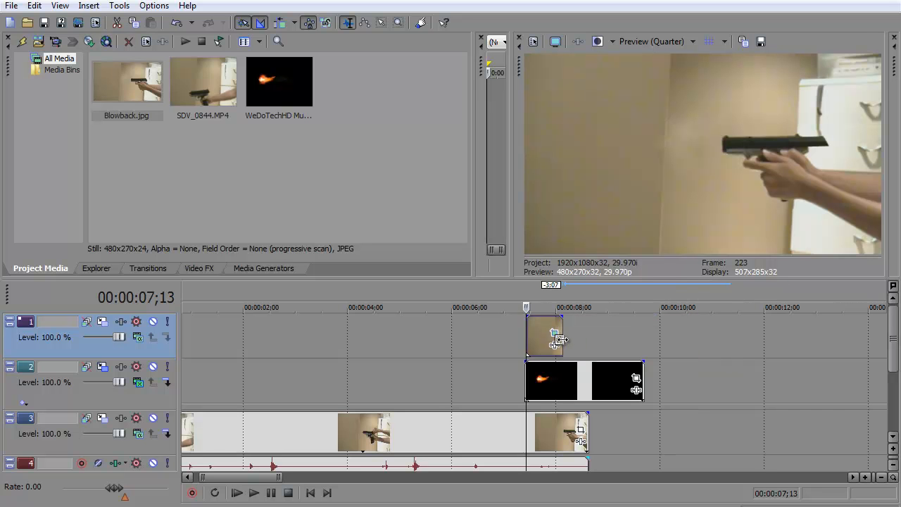
pyautogui.press('Right')
pyautogui.press('Left')
pyautogui.press('Left')
pyautogui.press('Right')
pyautogui.moveTo(561, 340); pyautogui.dragTo(548, 342)
pyautogui.click(866, 477)
pyautogui.click(866, 477)
pyautogui.press('Right')
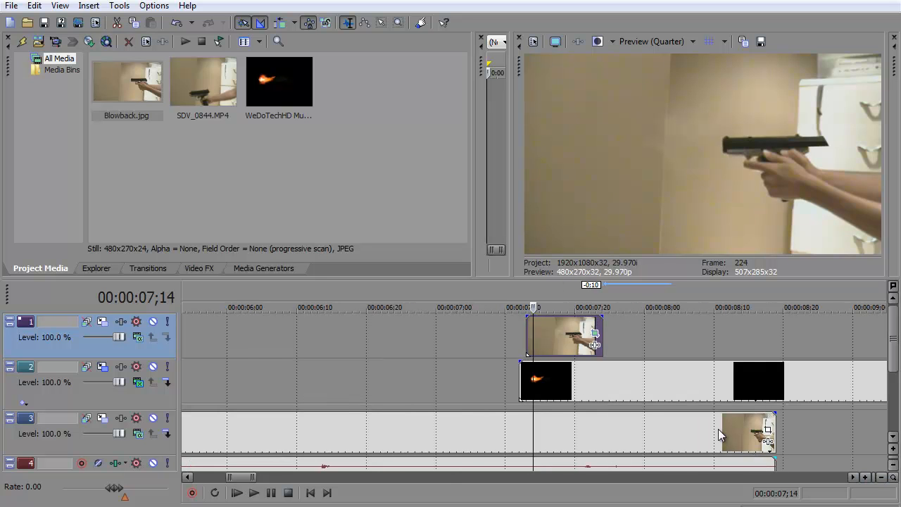
pyautogui.press('Left')
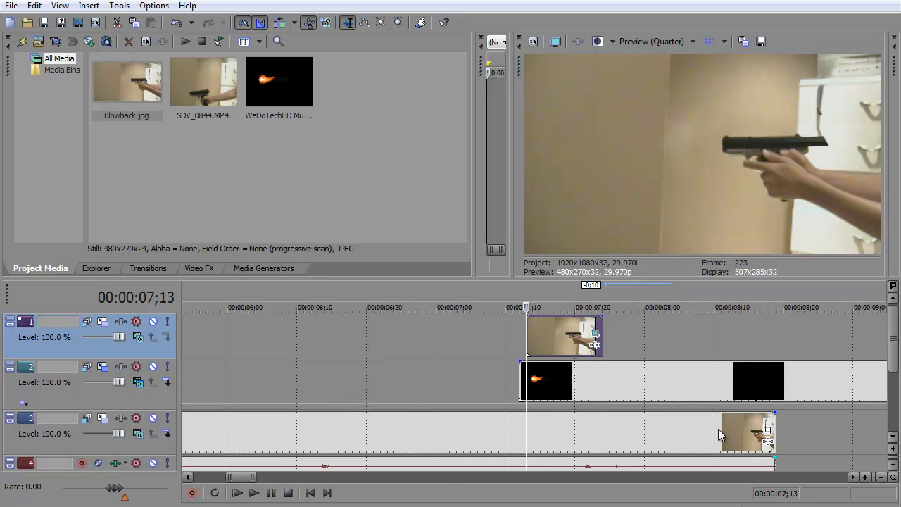
pyautogui.press('Right')
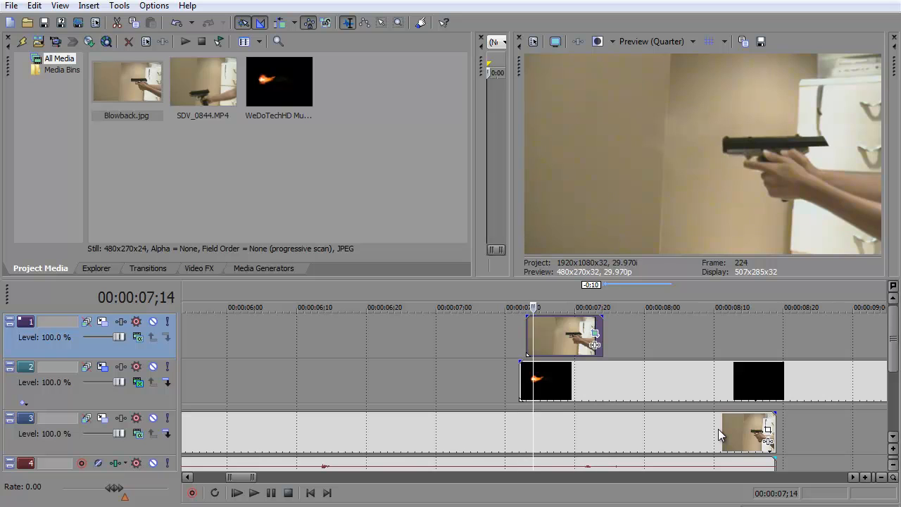
pyautogui.moveTo(599, 344); pyautogui.dragTo(536, 351)
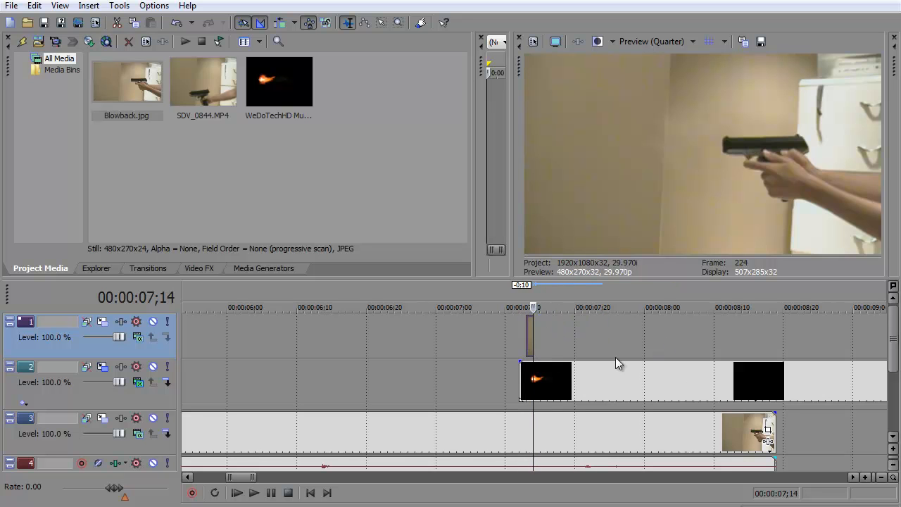
# Step: Step between frames 00:00:07;13 and 00:00:07;14 to check the slide's blowback motion
pyautogui.press('Left')
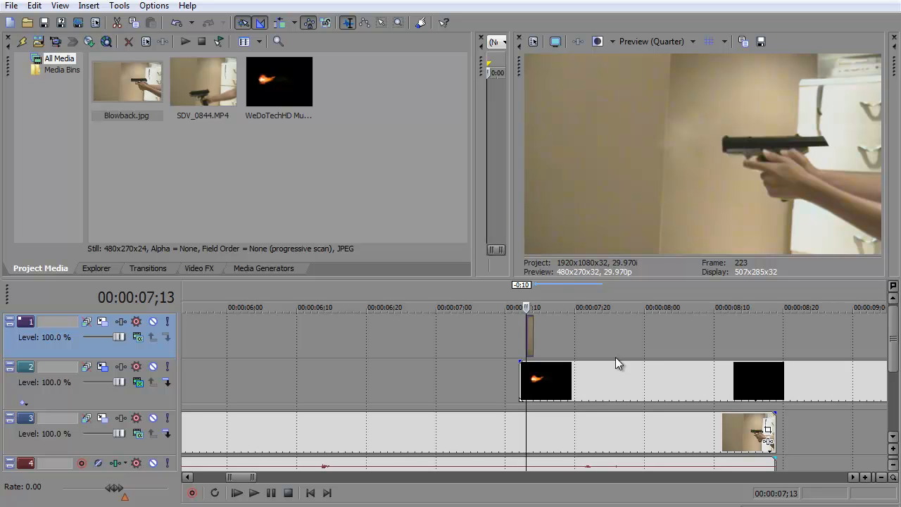
pyautogui.press('Right')
pyautogui.press('Left')
pyautogui.press('Right')
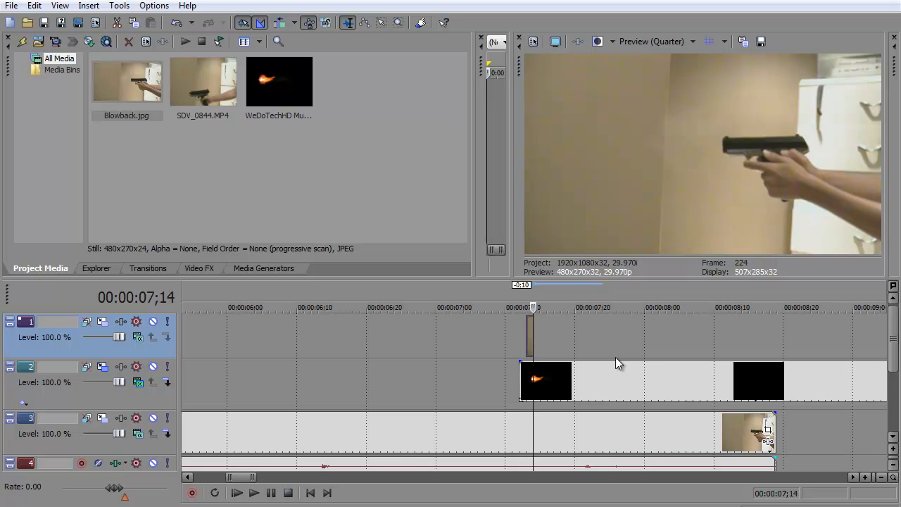
pyautogui.press('Left')
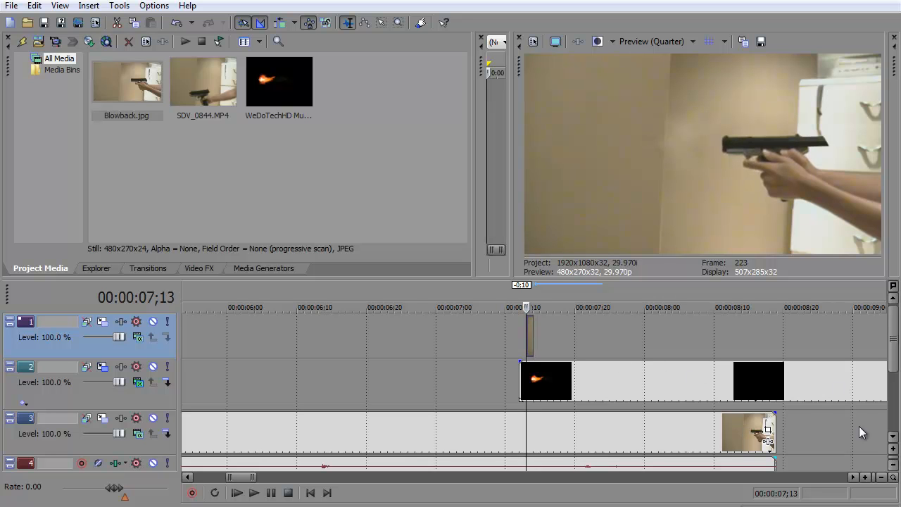
# Step: Play the timeline from shortly before the shot to preview the blowback together with the muzzle flash
pyautogui.click(882, 477)
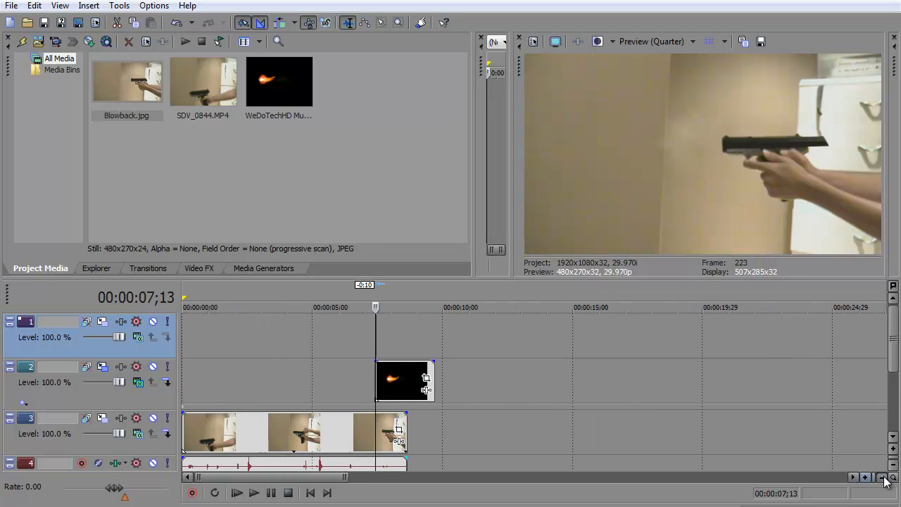
pyautogui.click(347, 291)
pyautogui.click(255, 494)
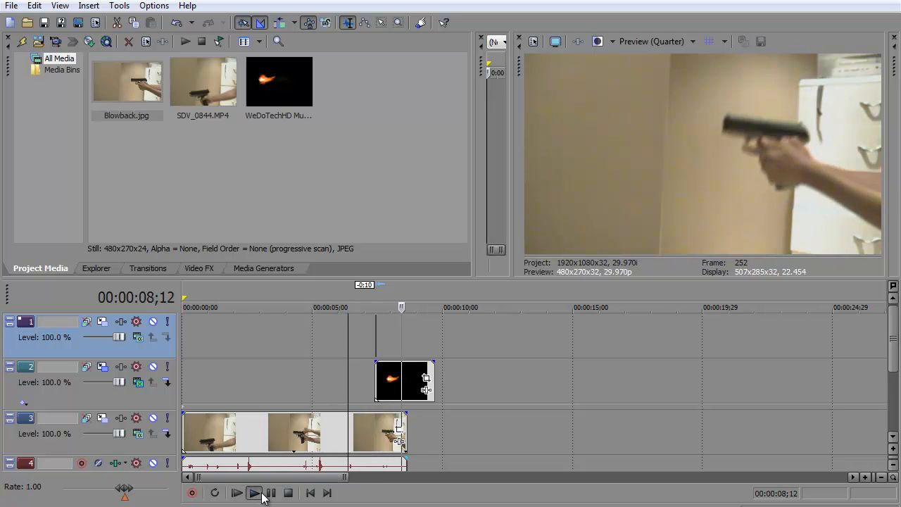
pyautogui.click(271, 493)
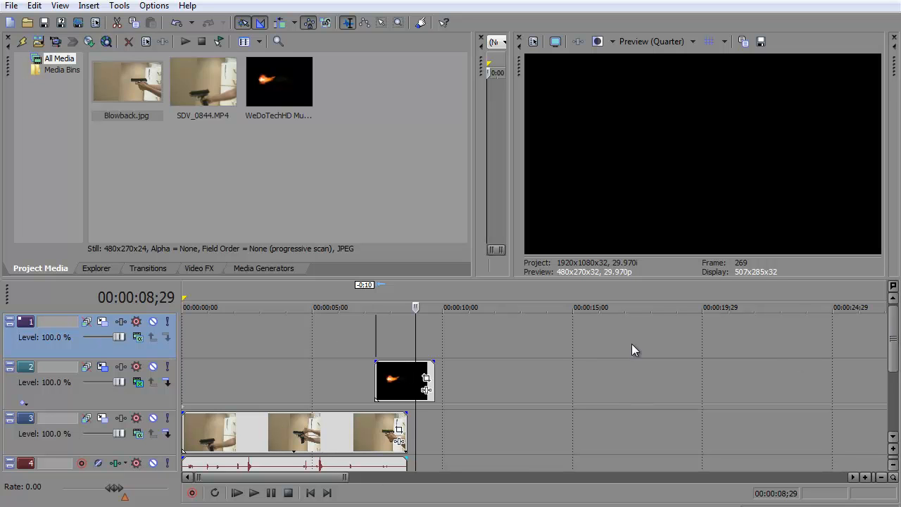
# Step: Add the 9MM Beretta single shot MP3 from the UDISK (E:) drive to a new top audio track, aligned with the muzzle flash's start
pyautogui.click(91, 274)
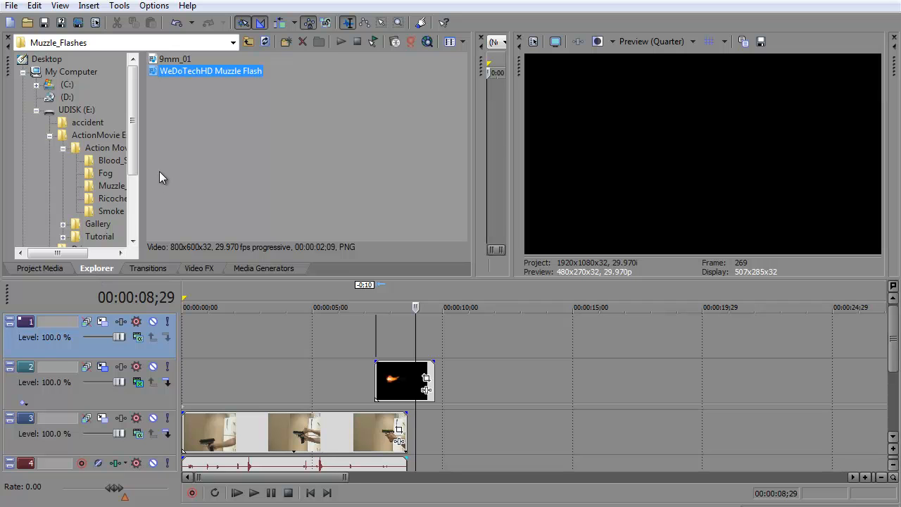
pyautogui.moveTo(134, 165)
pyautogui.mouseDown()
pyautogui.moveTo(138, 199)
pyautogui.moveTo(135, 168)
pyautogui.mouseUp()
pyautogui.rightClick(91, 116)
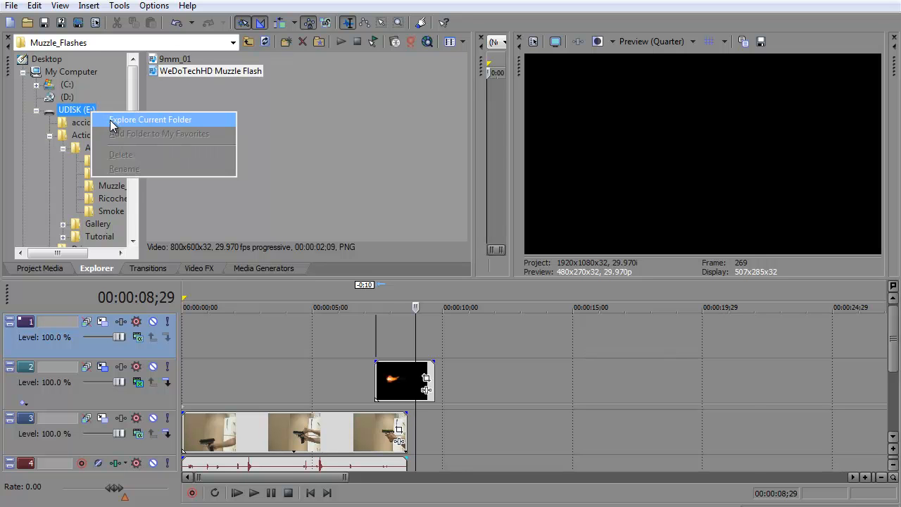
pyautogui.click(141, 117)
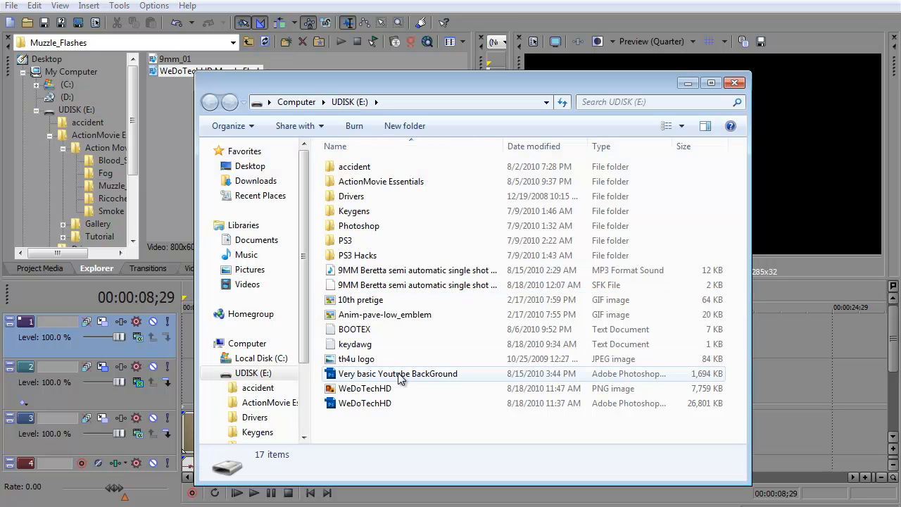
pyautogui.click(416, 273)
pyautogui.moveTo(415, 271); pyautogui.dragTo(383, 309)
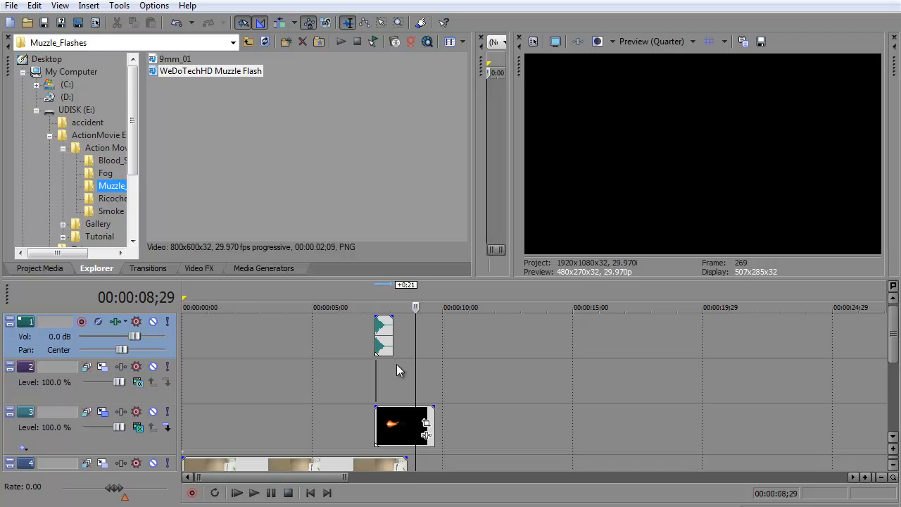
# Step: Play the timeline from 00:00:05;29 to check the gunshot sound against the muzzle flash, and return the cursor to before the shot
pyautogui.click(337, 287)
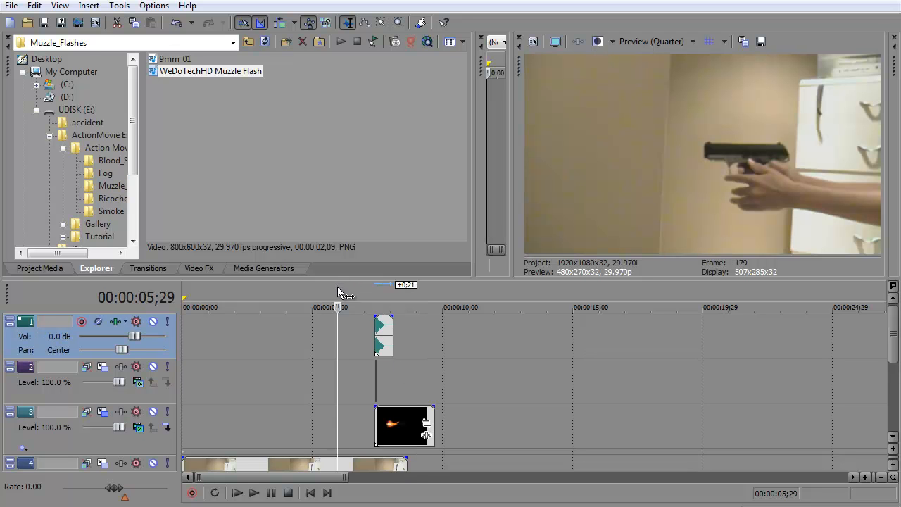
pyautogui.click(253, 493)
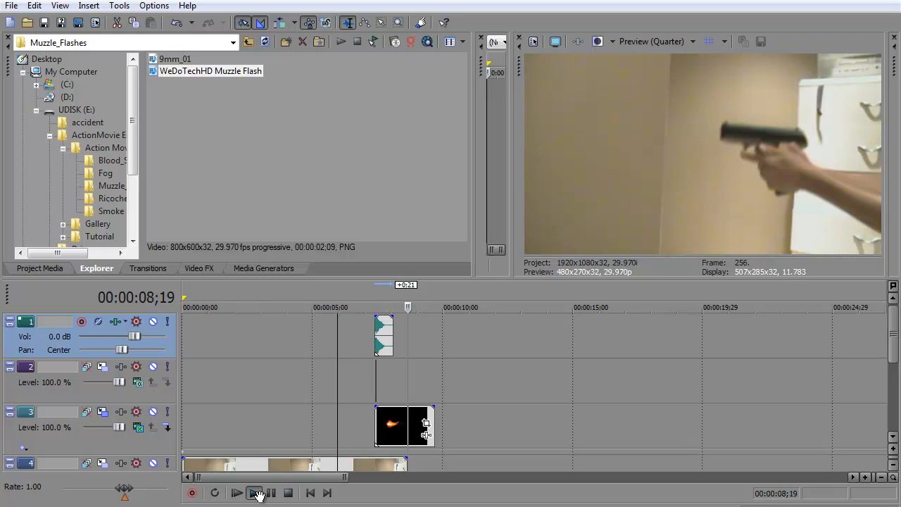
pyautogui.click(270, 493)
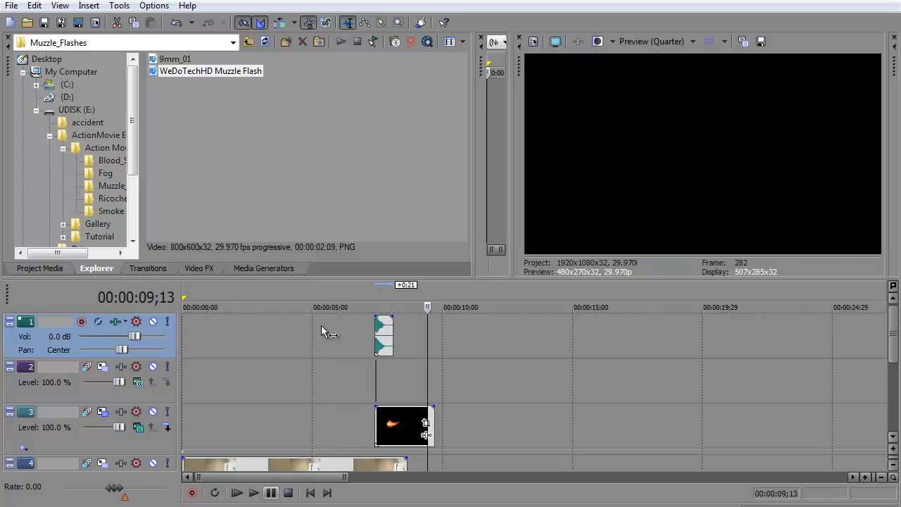
pyautogui.click(347, 295)
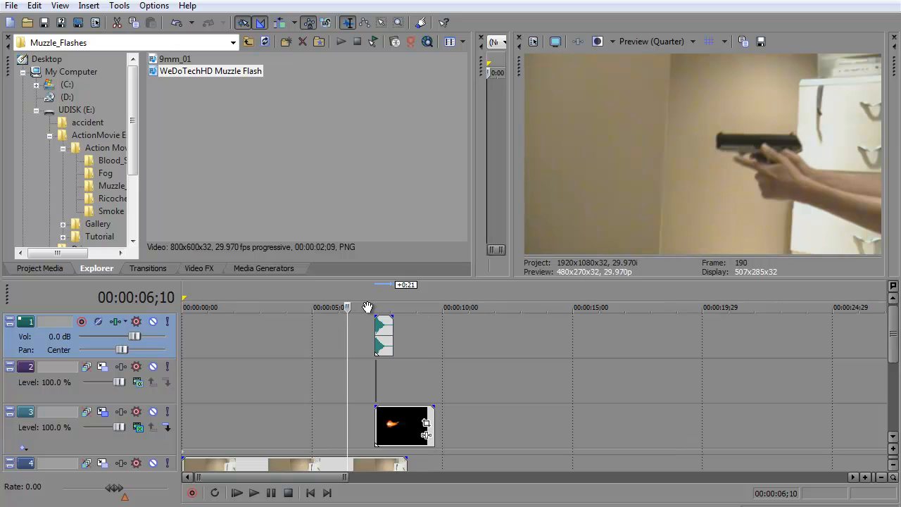
# Step: Apply the Gaussian Blur effect with the Light Blur preset to track 2, which holds the Blowback event, and close its settings
pyautogui.click(192, 270)
pyautogui.moveTo(75, 76); pyautogui.dragTo(76, 137)
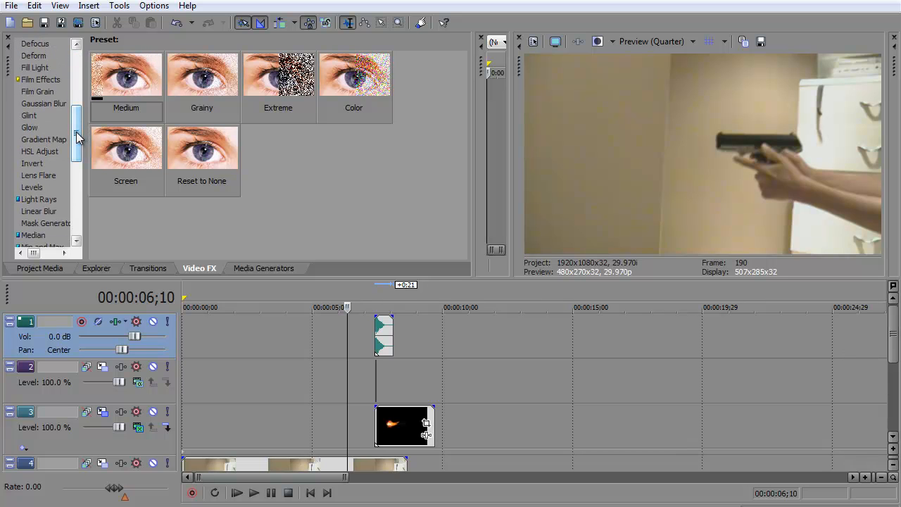
pyautogui.click(44, 104)
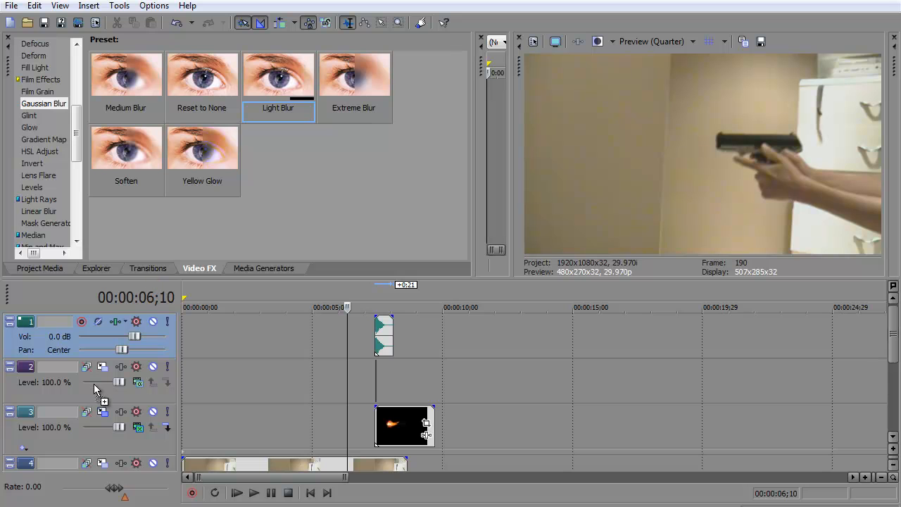
pyautogui.moveTo(95, 387); pyautogui.dragTo(100, 397)
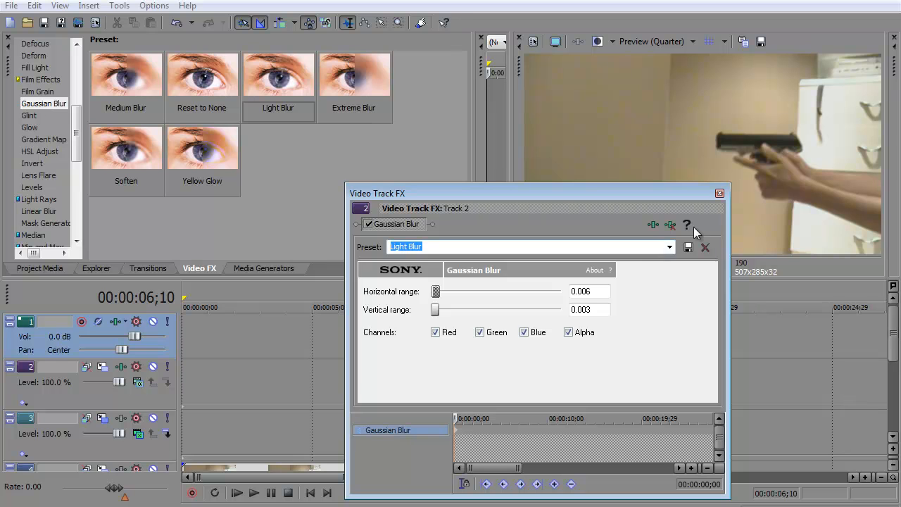
pyautogui.click(719, 194)
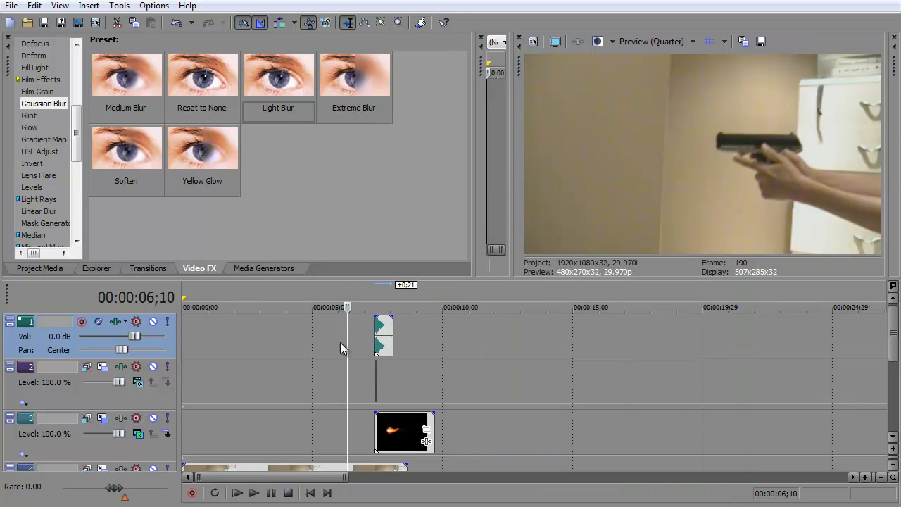
pyautogui.click(690, 44)
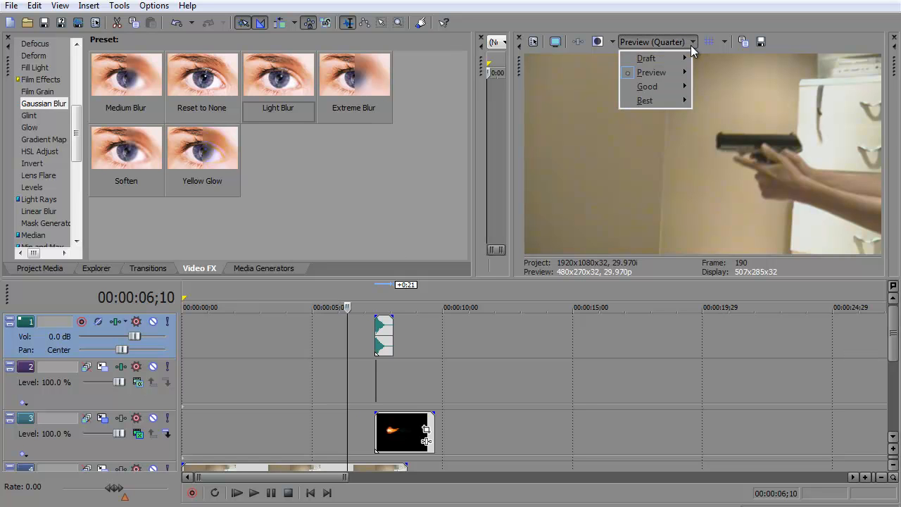
pyautogui.click(393, 198)
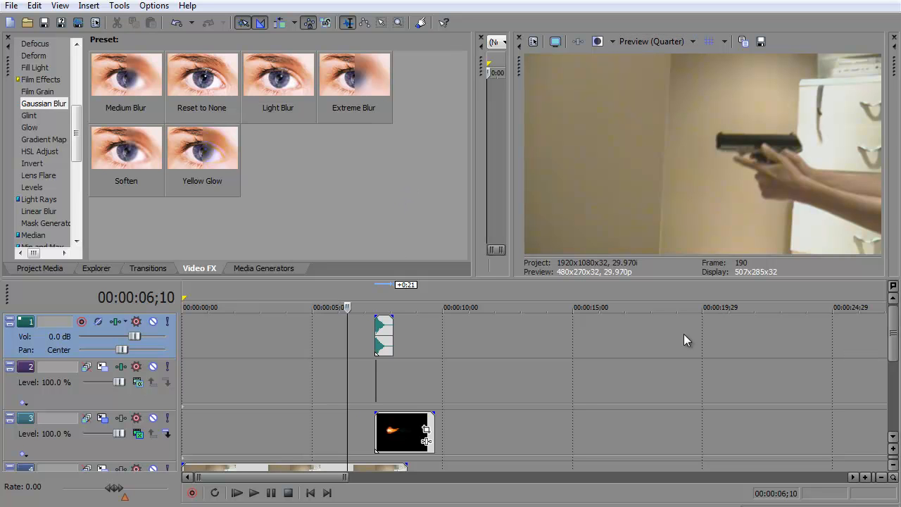
# Step: Mark a time selection around the gunshot from 00:00:05;28 to 00:00:10;08
pyautogui.click(882, 478)
pyautogui.click(882, 477)
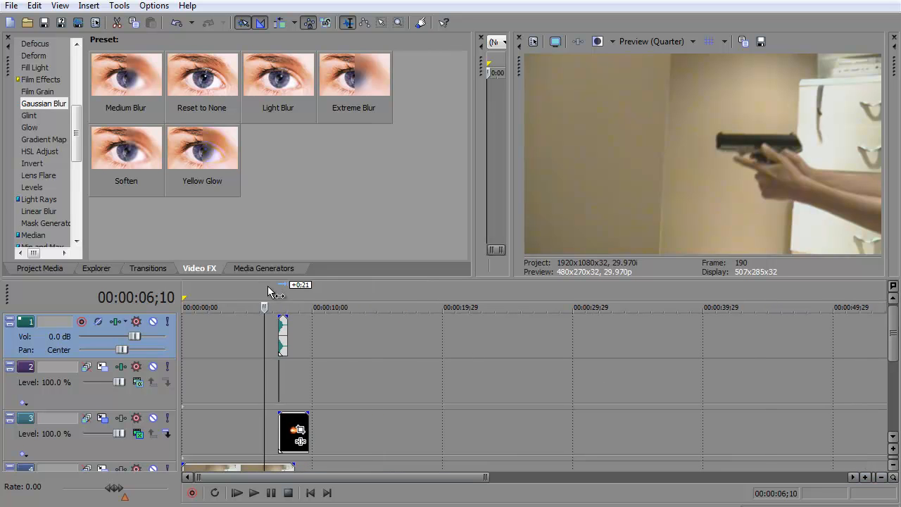
pyautogui.moveTo(268, 286); pyautogui.dragTo(316, 293)
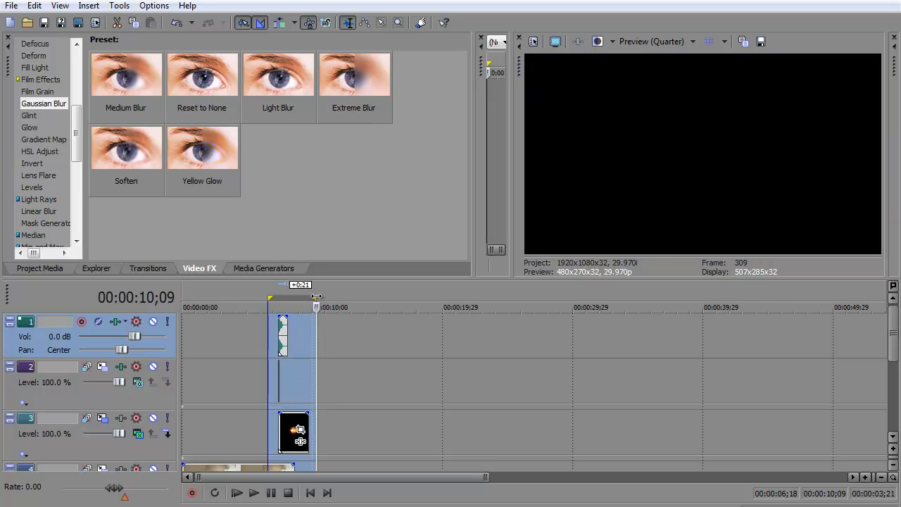
pyautogui.moveTo(259, 298); pyautogui.dragTo(315, 314)
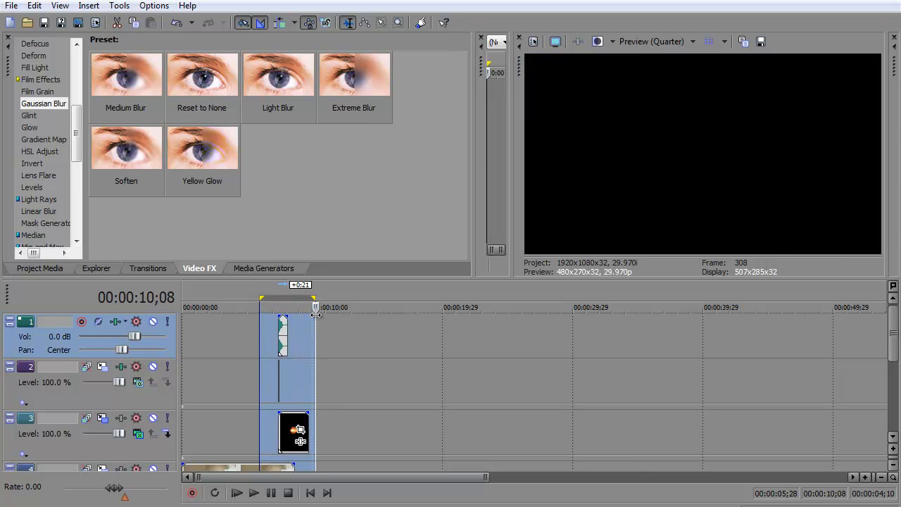
# Step: Play the selected region and the footage from the start to preview the finished gunshot with sound, flash and blurred blowback
pyautogui.press('space')
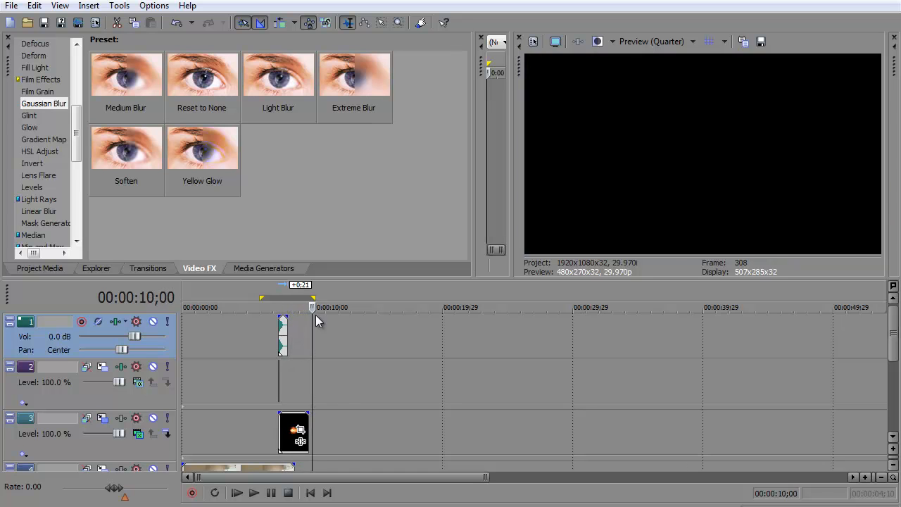
pyautogui.click(255, 493)
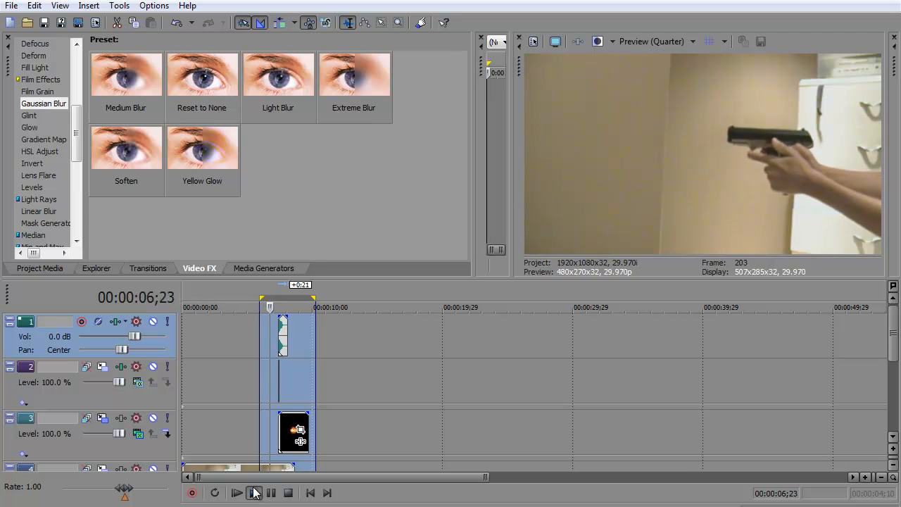
pyautogui.click(271, 493)
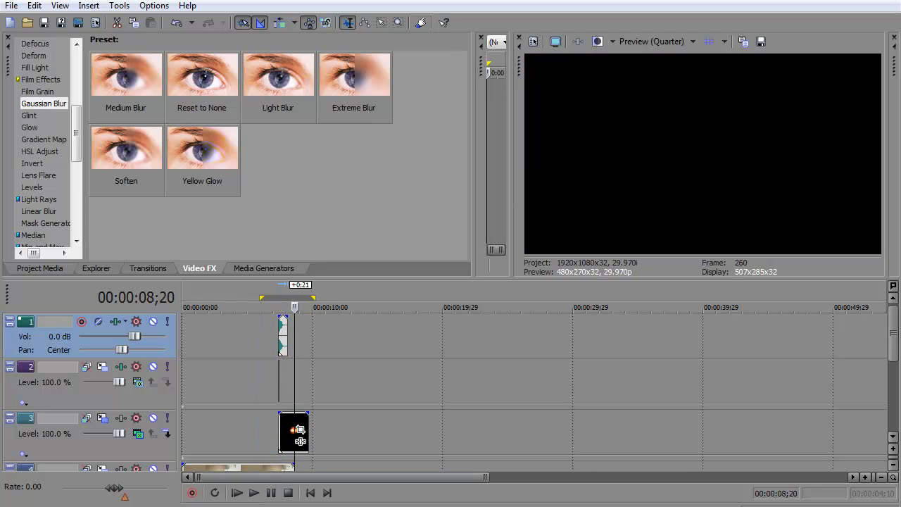
pyautogui.click(311, 492)
pyautogui.click(262, 494)
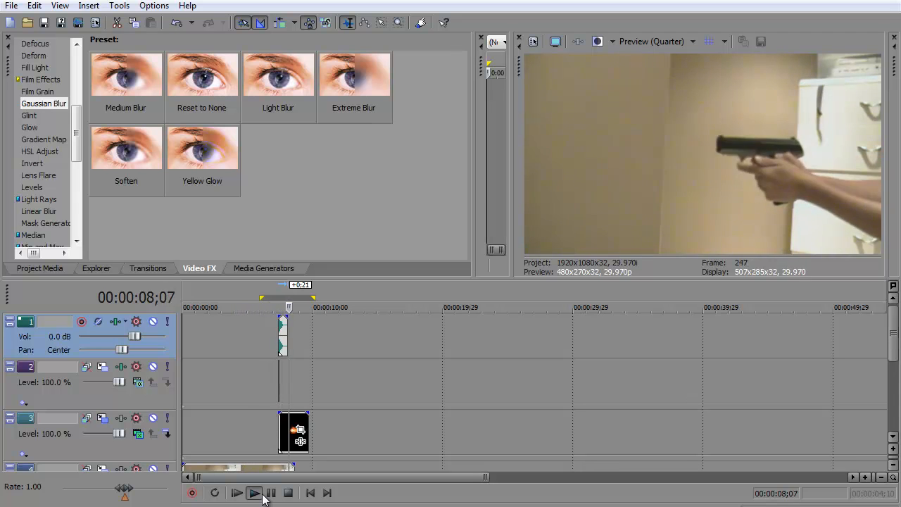
pyautogui.click(272, 493)
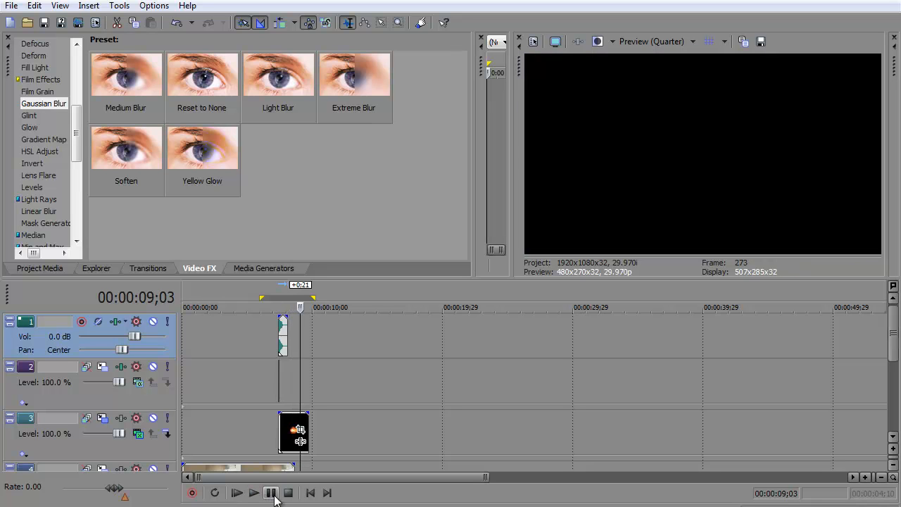